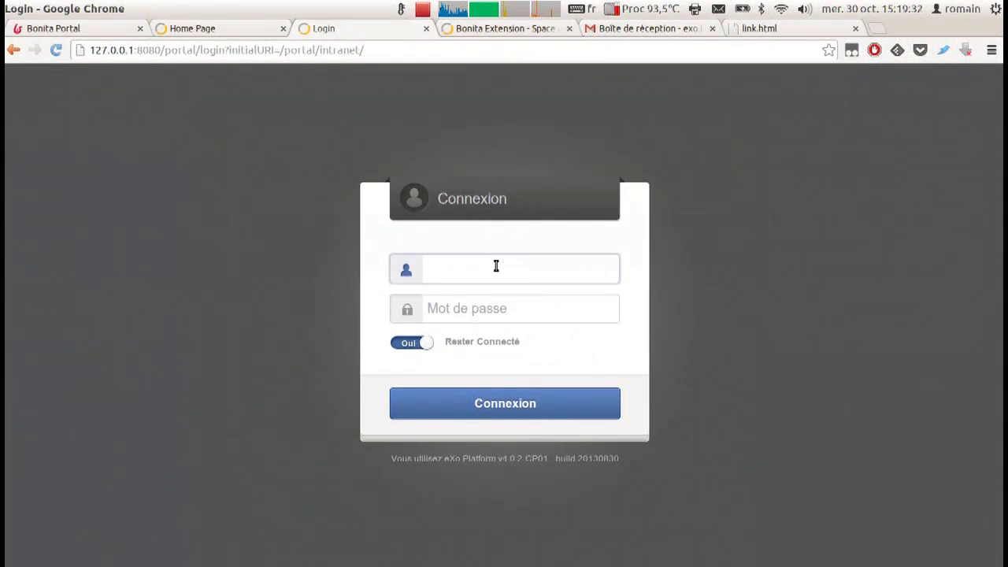
Sign in to eXo Platform with the account password.
key(Tab)
text(password)
key(Return)
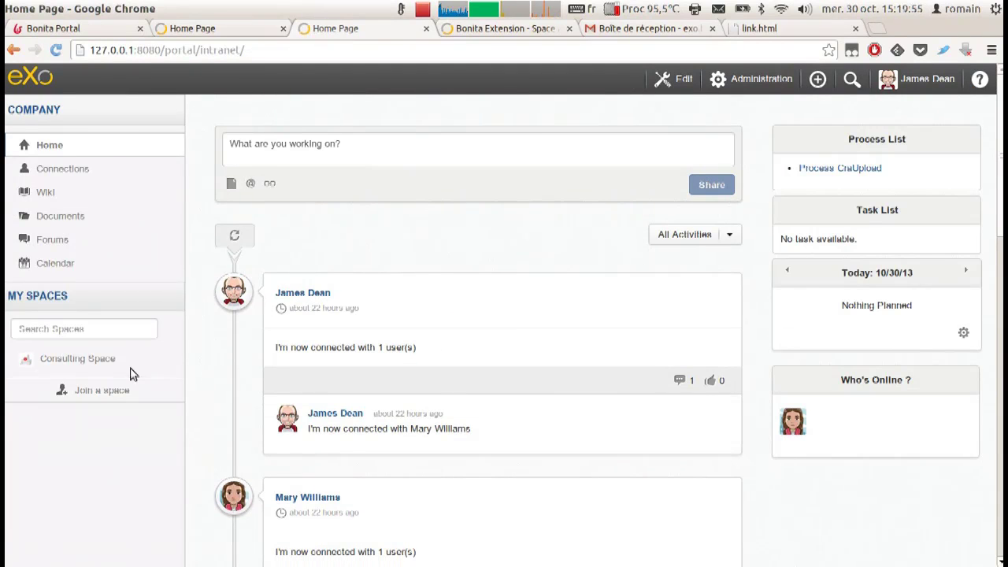
Post a Consulting Space reminder asking the team to send this month's activity report.
click(102, 364)
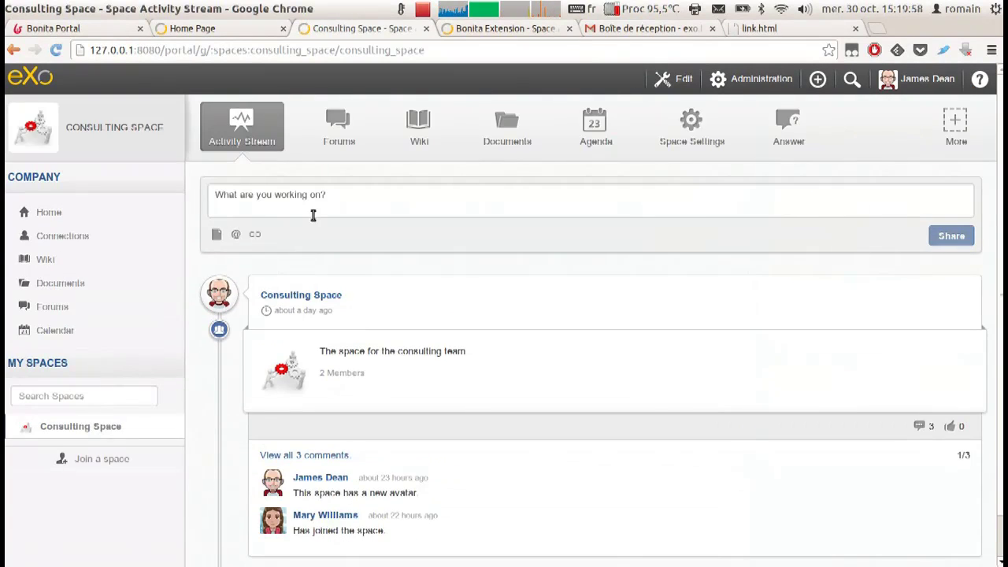
click(307, 205)
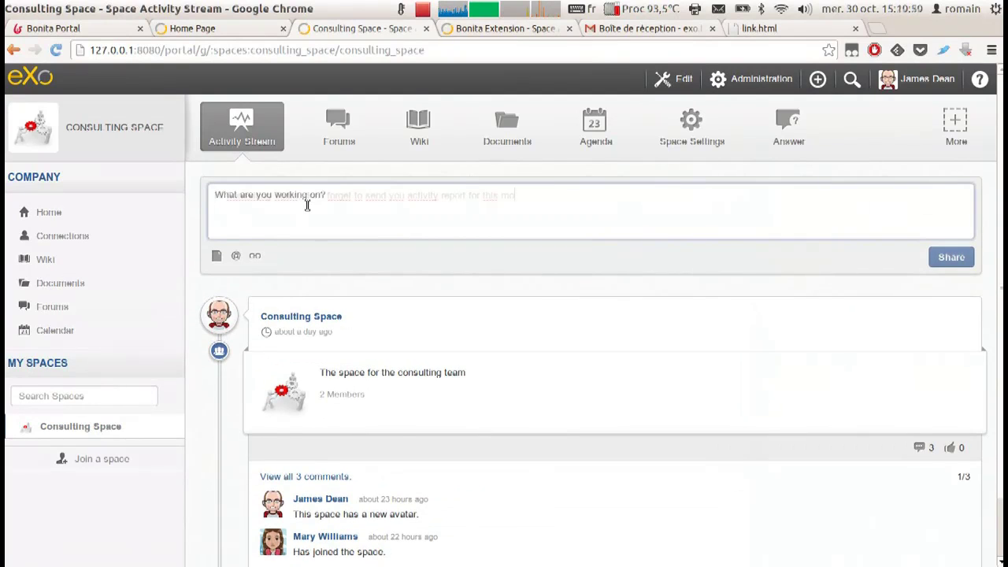
text(nth)
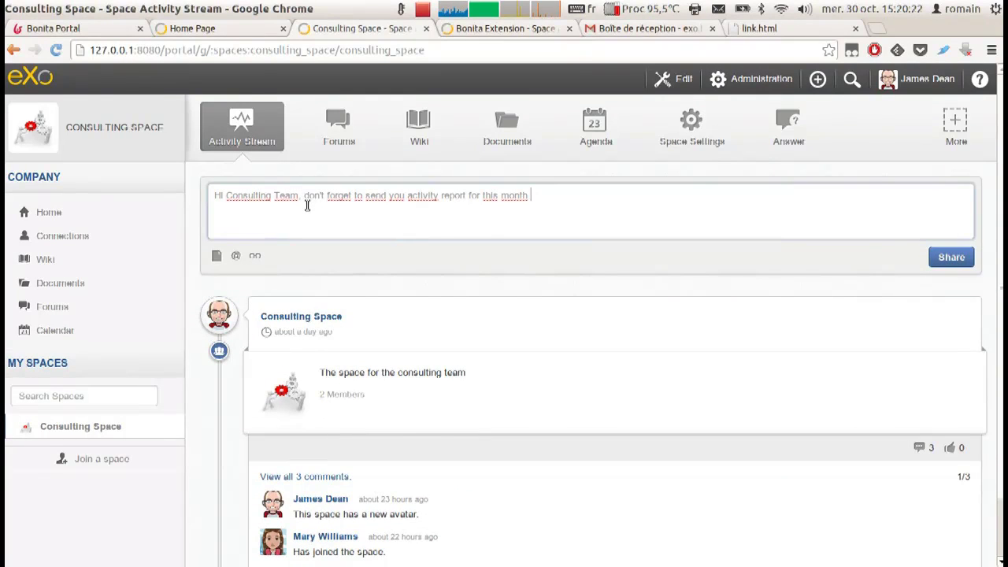
click(948, 260)
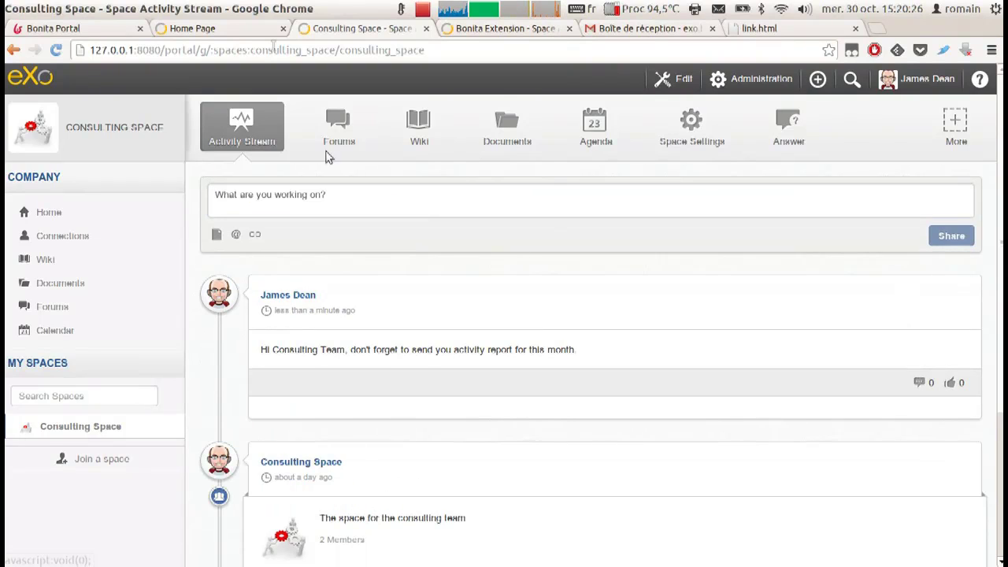
As the other member, comment 'Ok, I send it now.' on the reminder, then go Home.
click(245, 27)
click(69, 360)
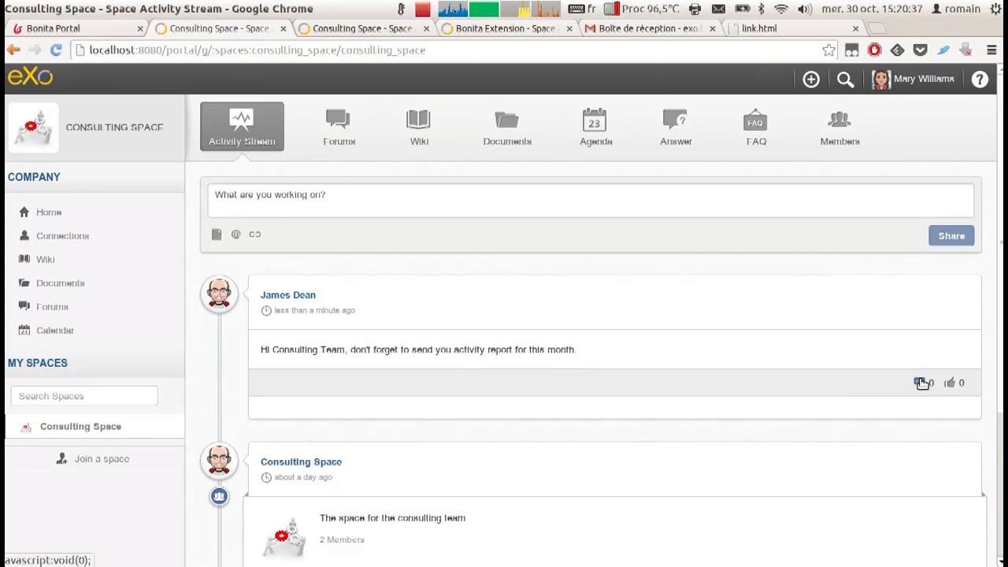
click(920, 383)
scroll(462, 383, down, 3)
text(Ok, I send it now.)
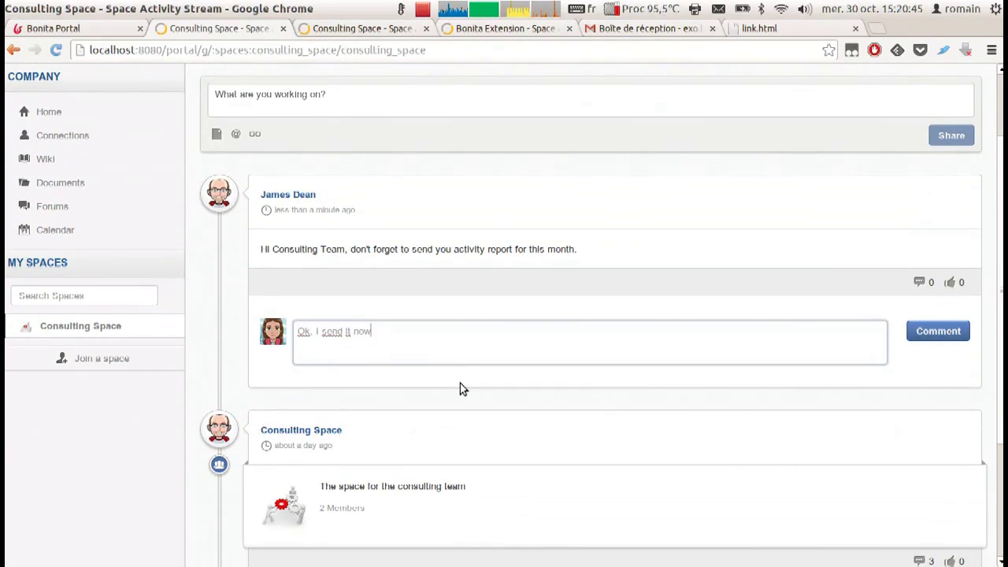
click(928, 334)
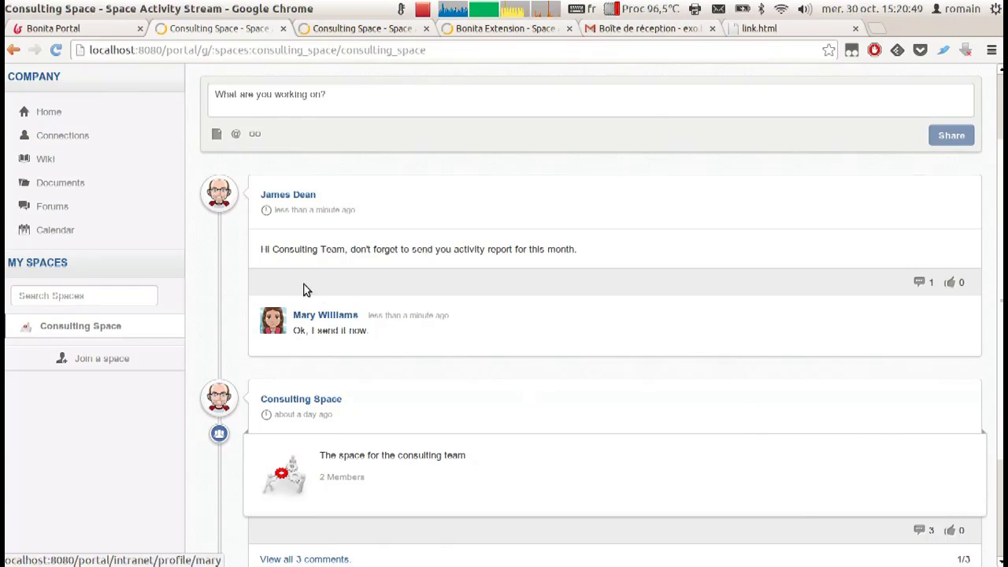
scroll(307, 290, up, 3)
click(49, 212)
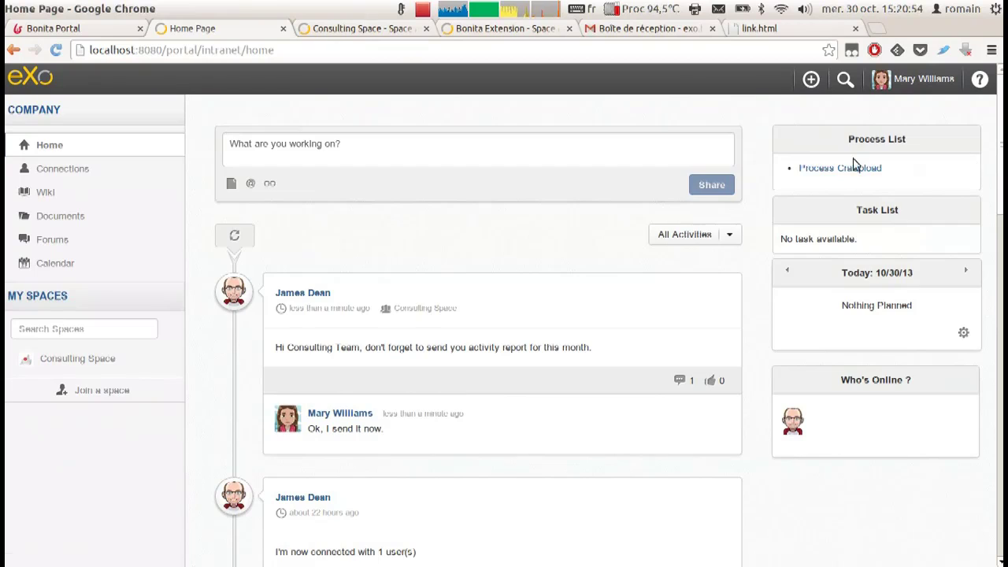
Submit the October 2013 Acme Intranet CRA with '201310 CRA - RDE - Acme.pdf' attached.
click(856, 166)
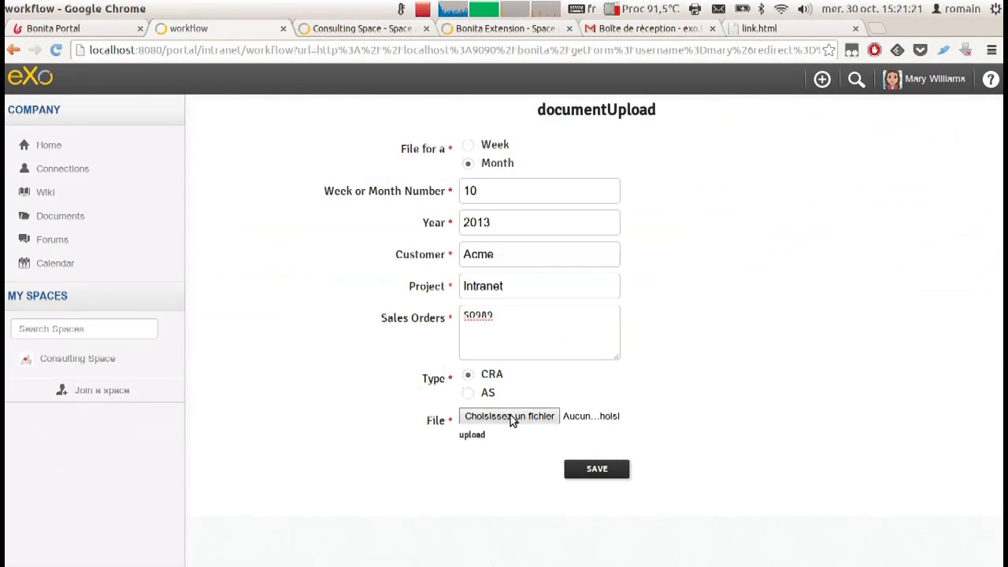
click(510, 415)
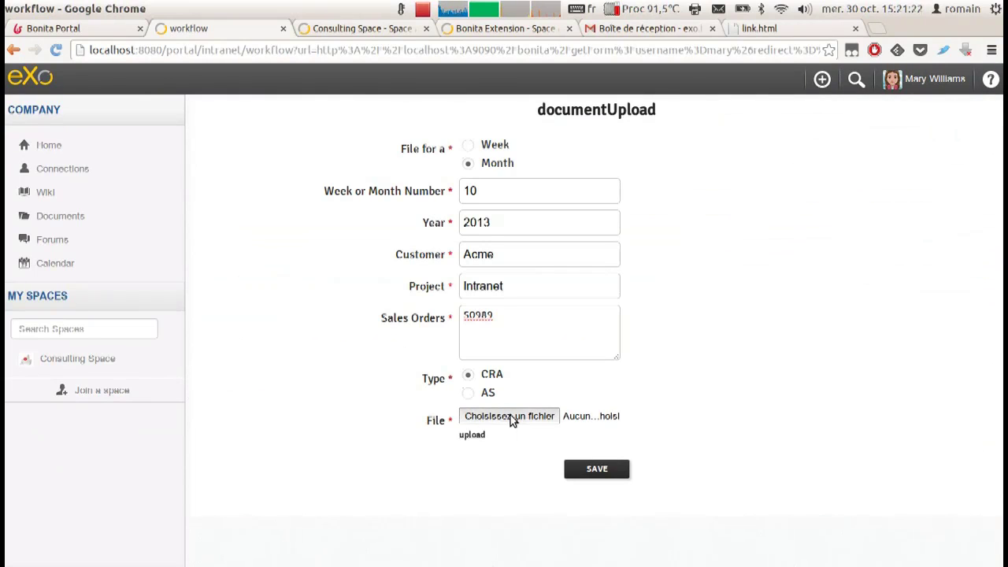
click(364, 181)
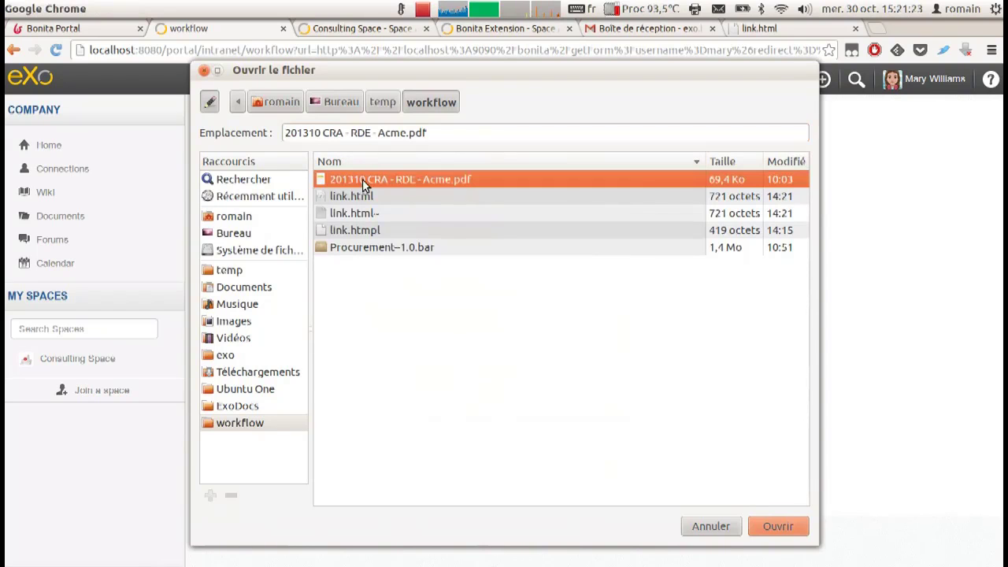
click(773, 526)
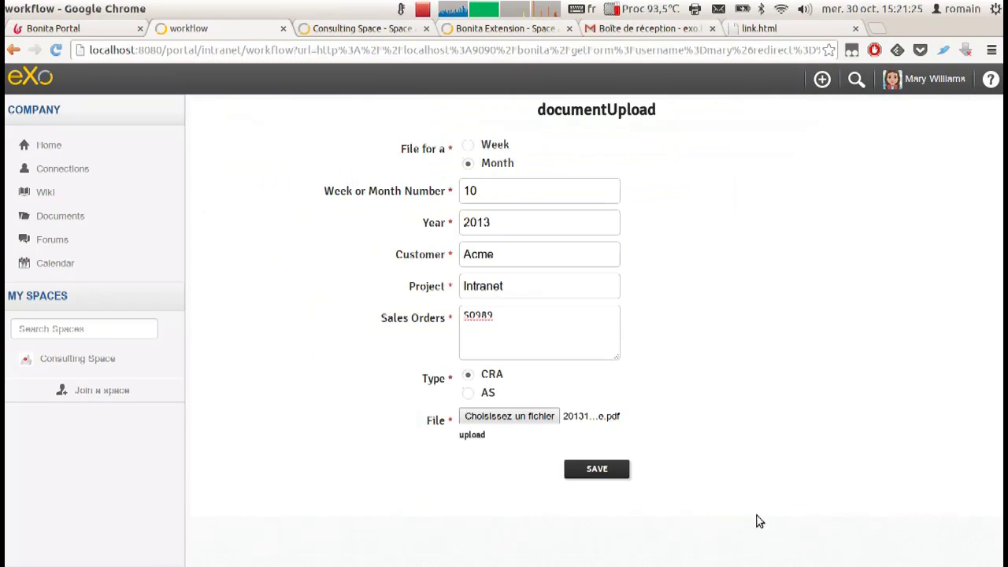
click(469, 434)
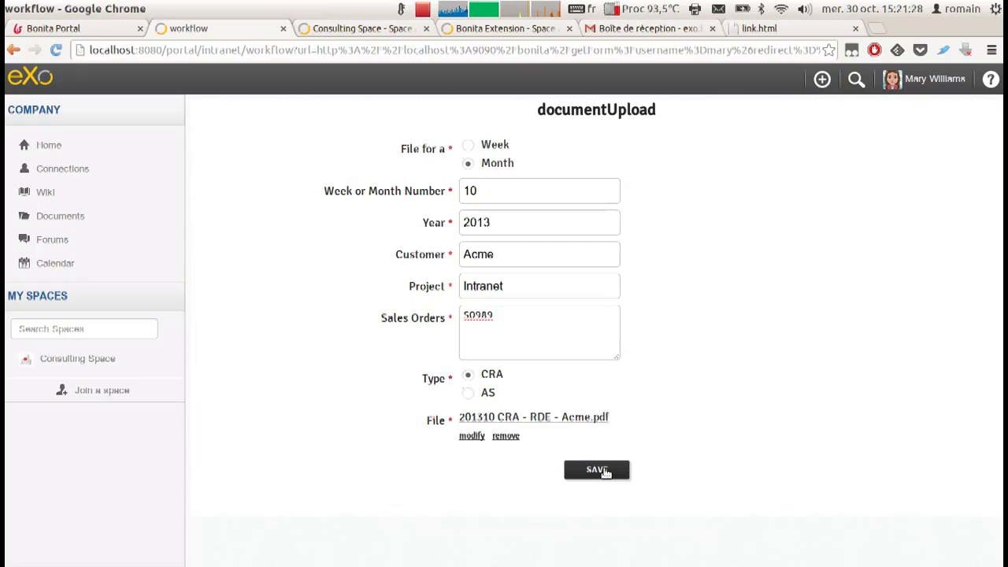
click(597, 471)
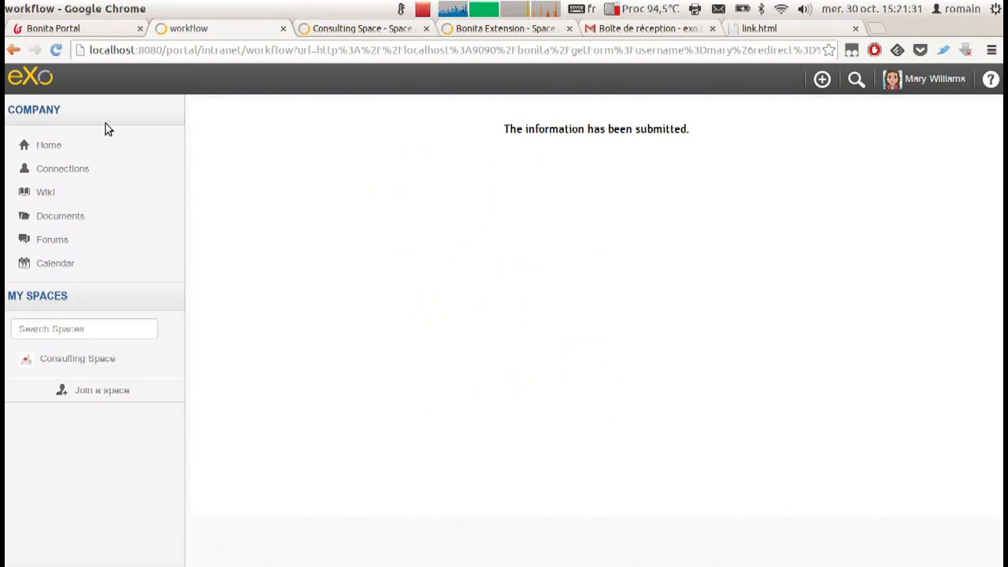
click(49, 144)
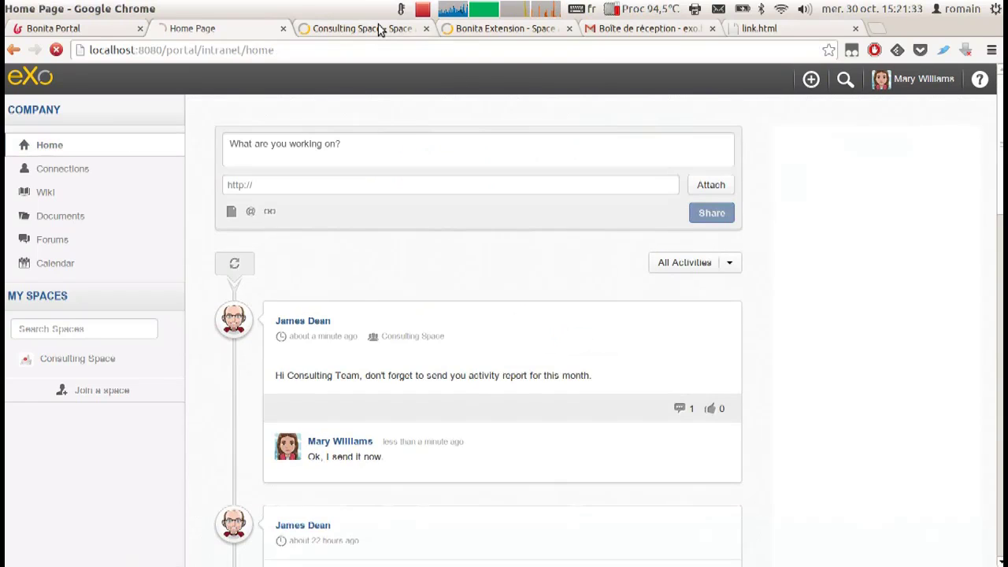
As manager, open the Manager Validation task and review the submitted report PDF.
click(378, 29)
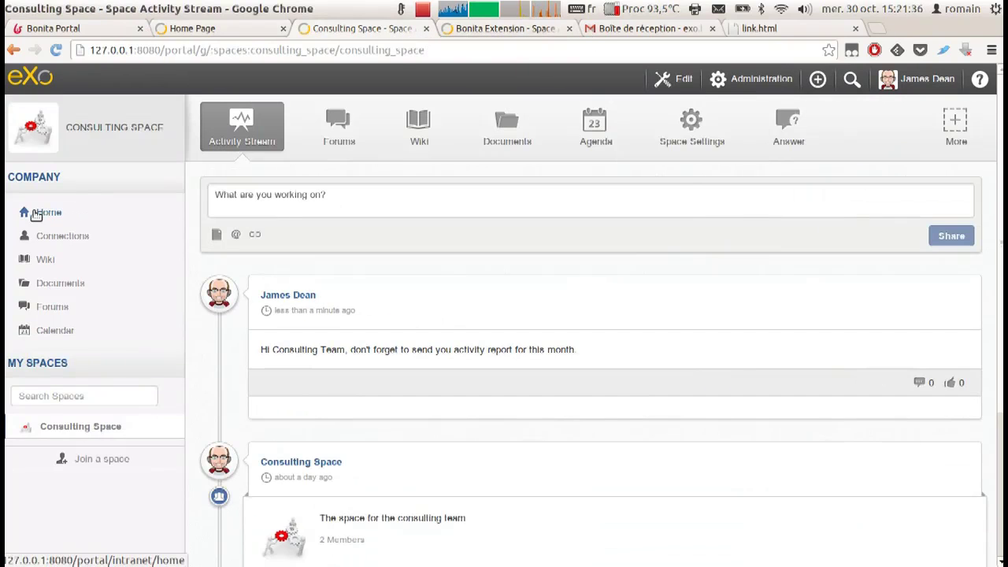
click(44, 213)
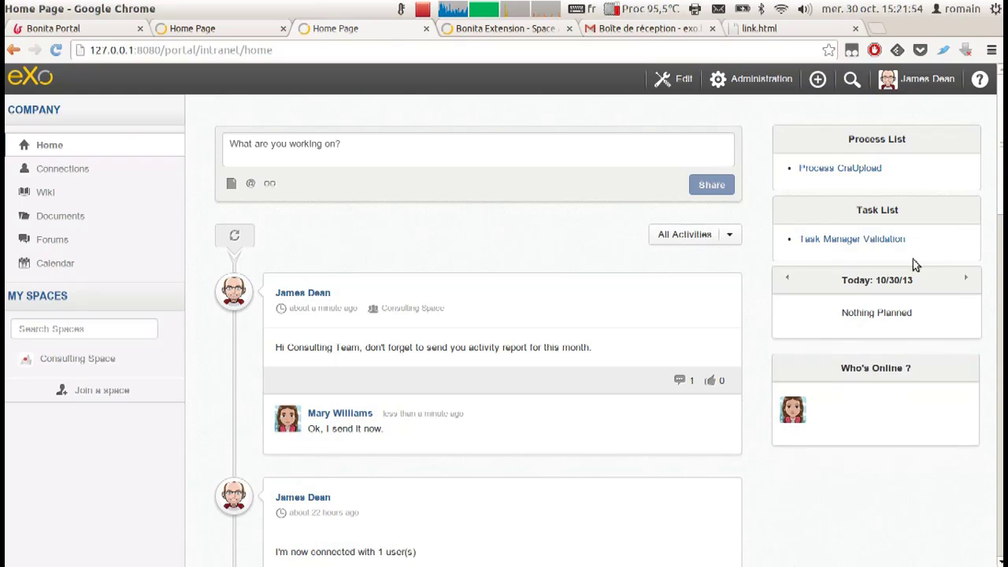
click(833, 240)
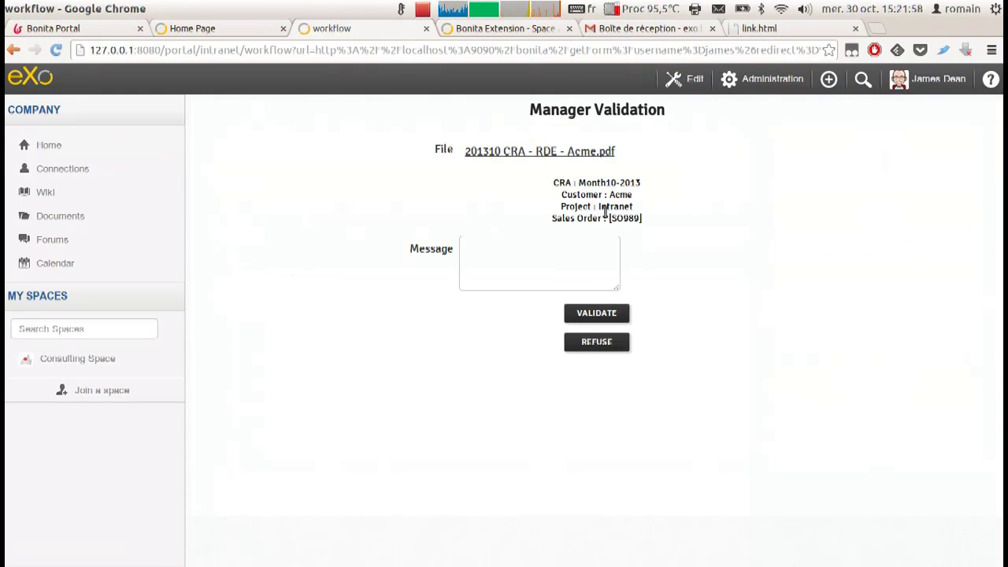
click(571, 152)
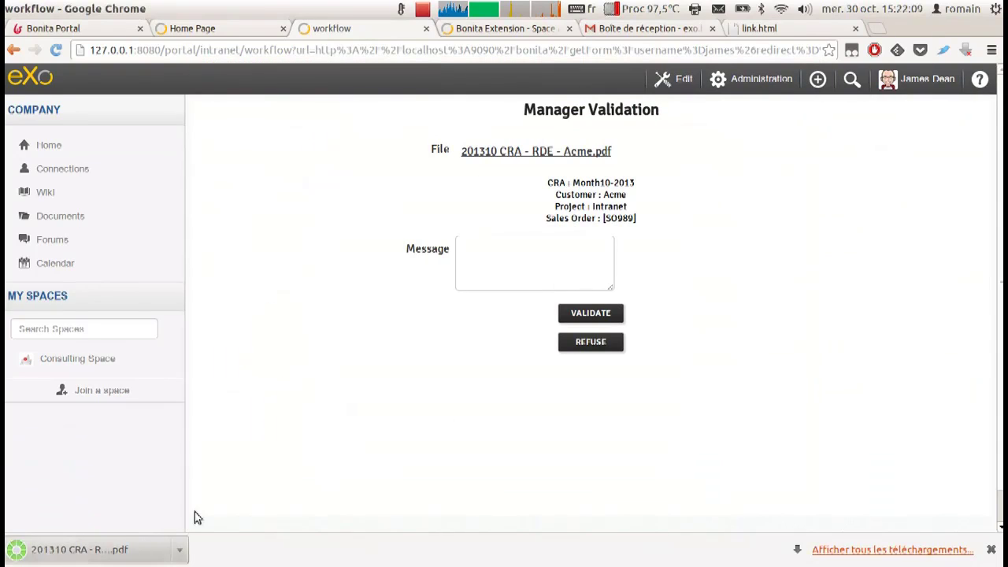
scroll(434, 329, down, 10)
scroll(634, 327, up, 10)
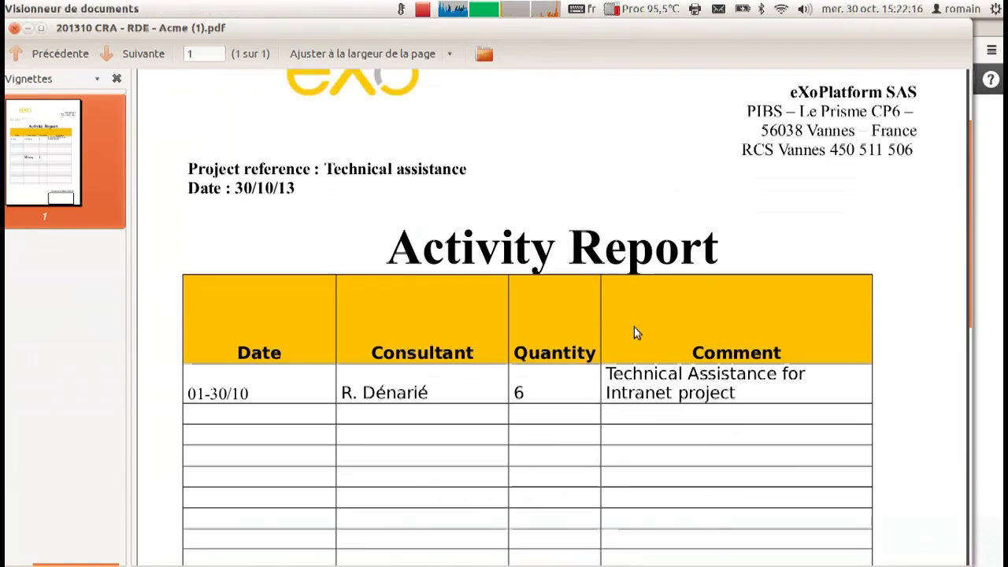
click(13, 29)
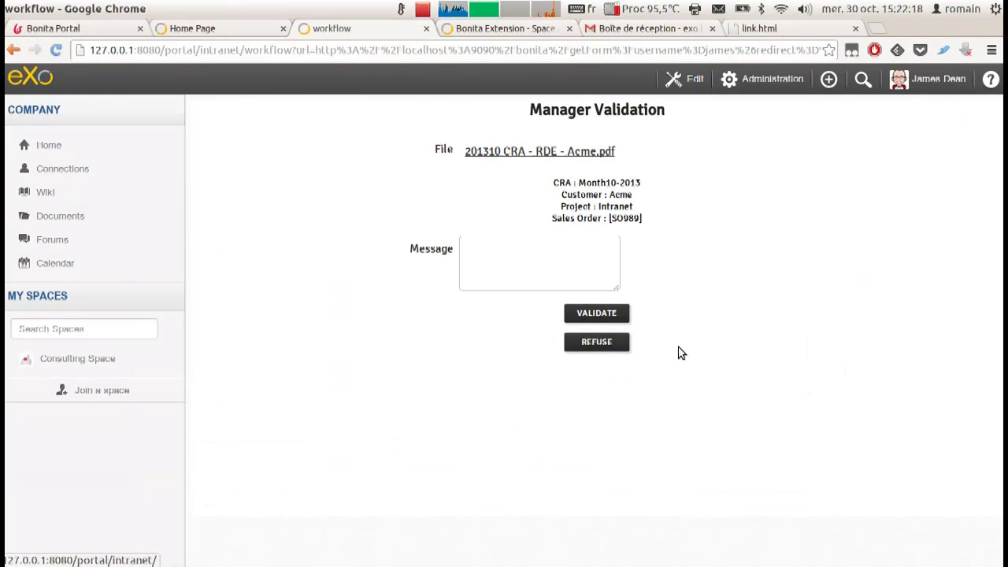
Refuse the report with 'The sales order is not the correct one. Please use SO990.' and check the e-mail.
text(The sales order is not the correct one. Please use SO990.)
key(Return)
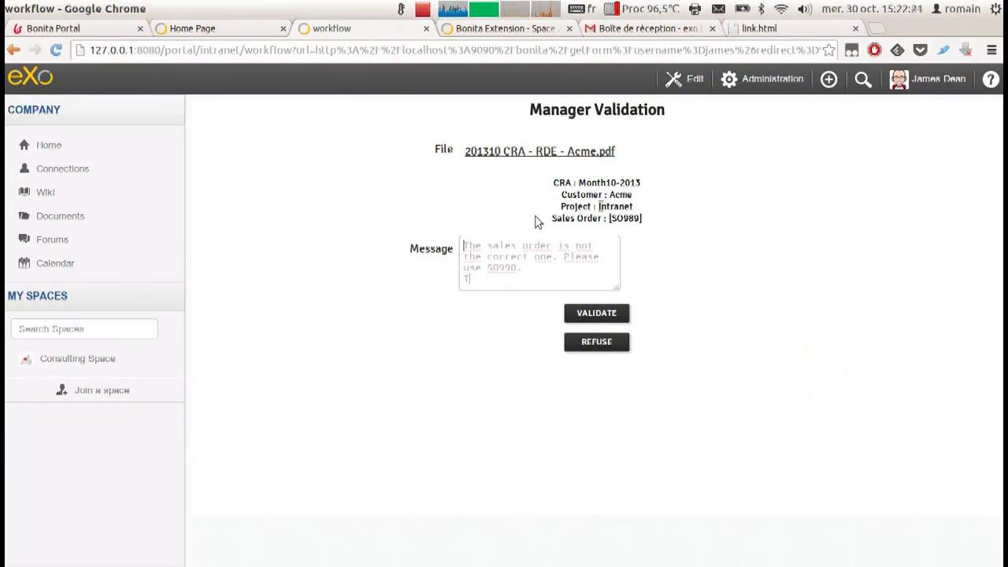
text(Thanks)
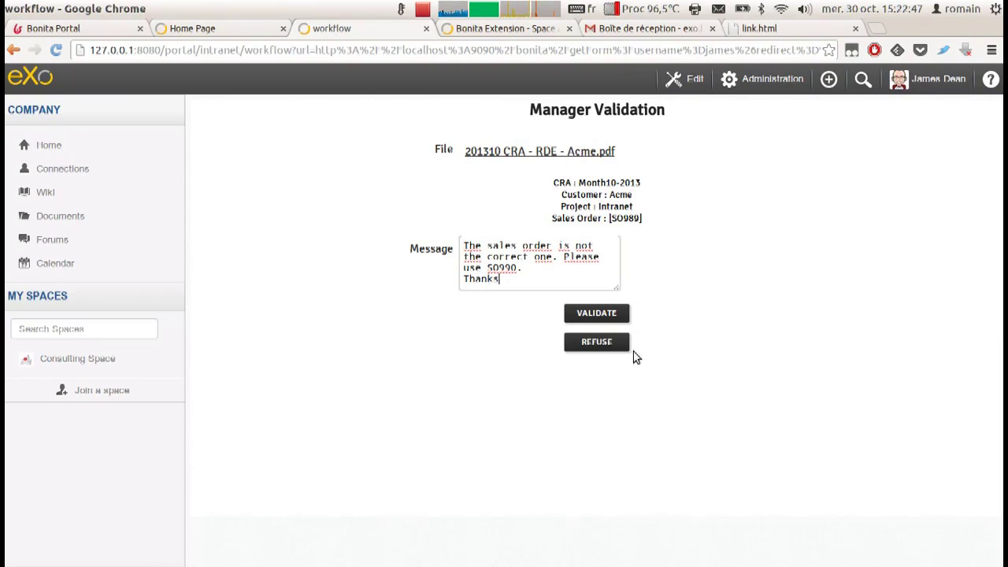
click(597, 342)
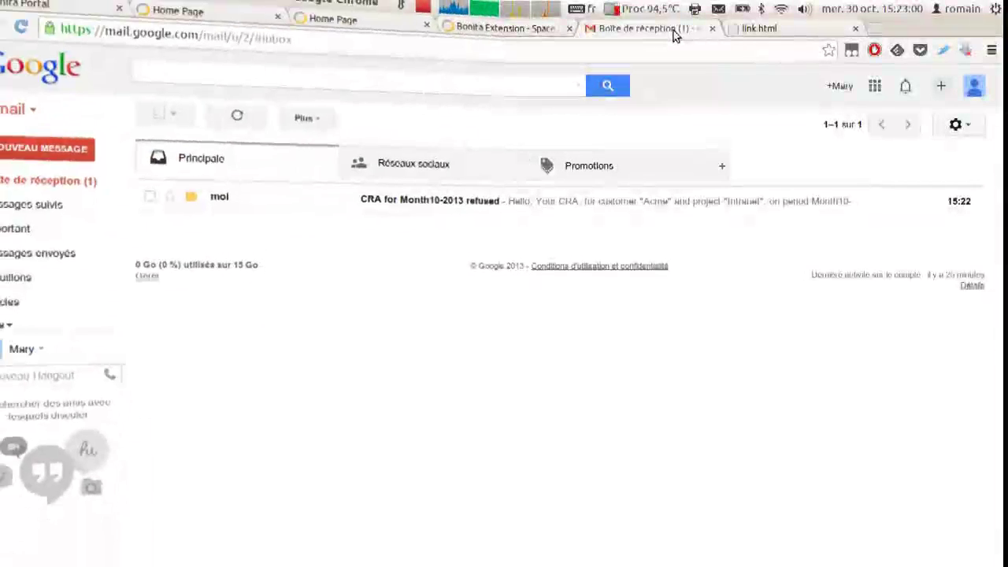
click(397, 201)
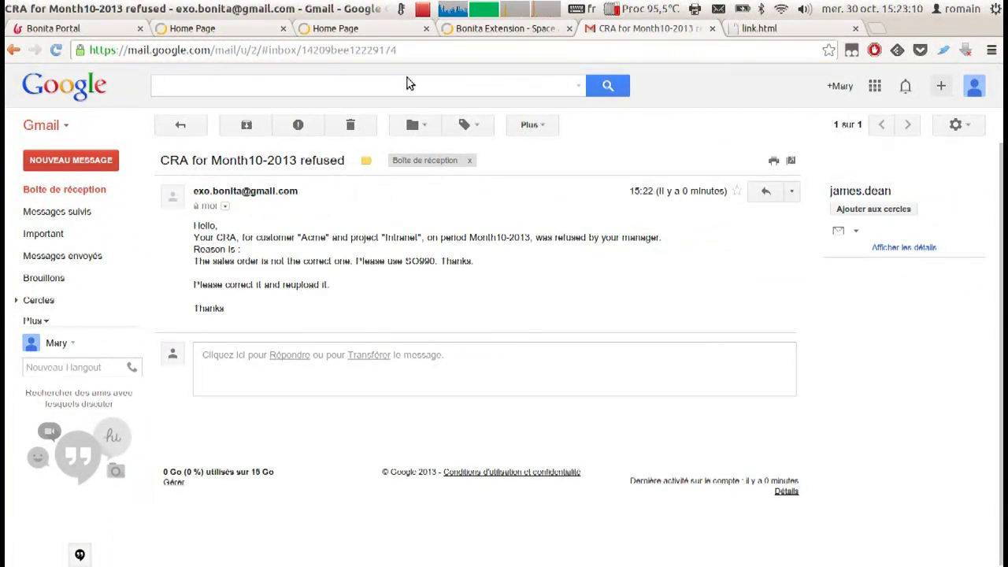
click(187, 30)
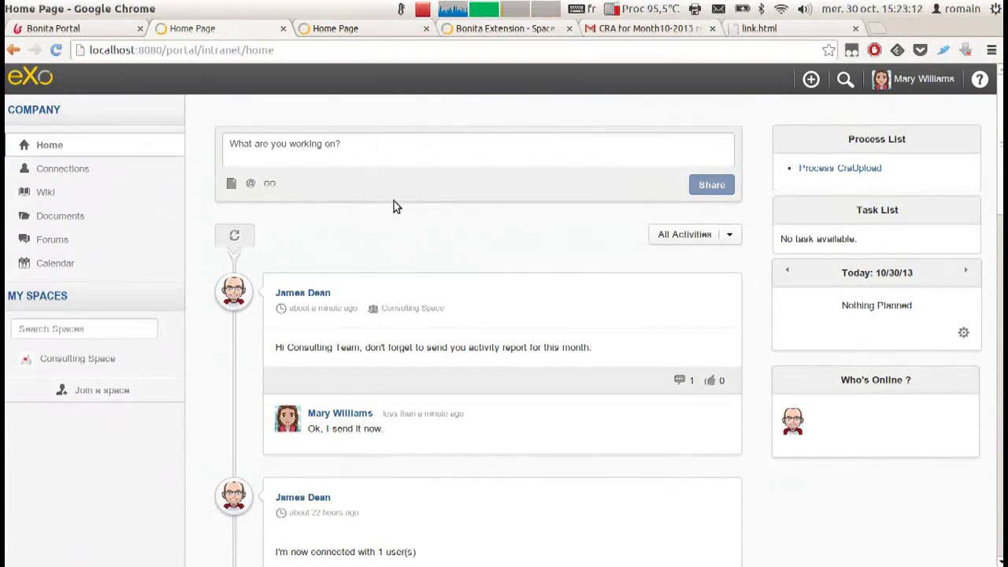
Refill the CraUpload form for October 2013, Acme, Intranet, sales order SO990, and upload the PDF.
click(838, 167)
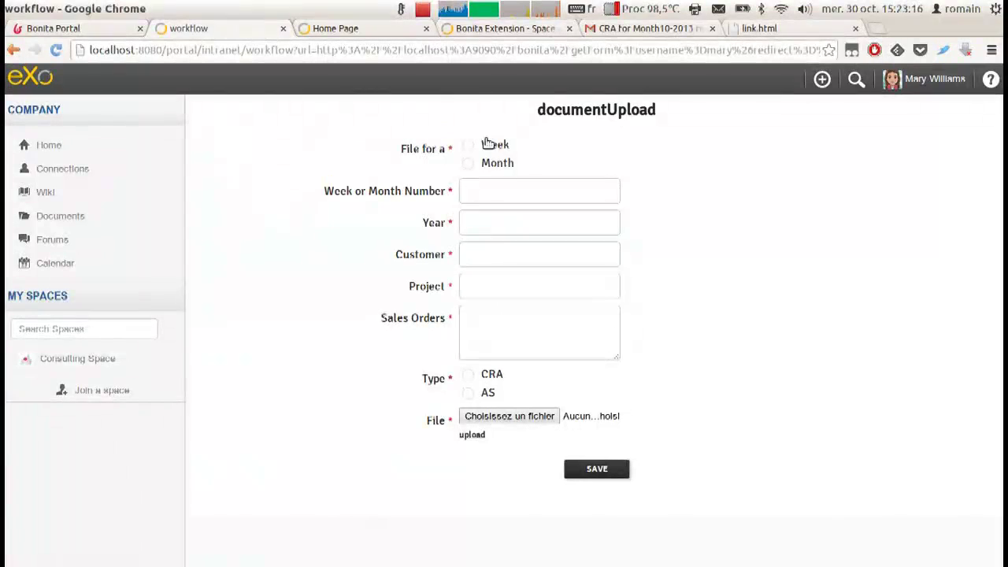
click(515, 416)
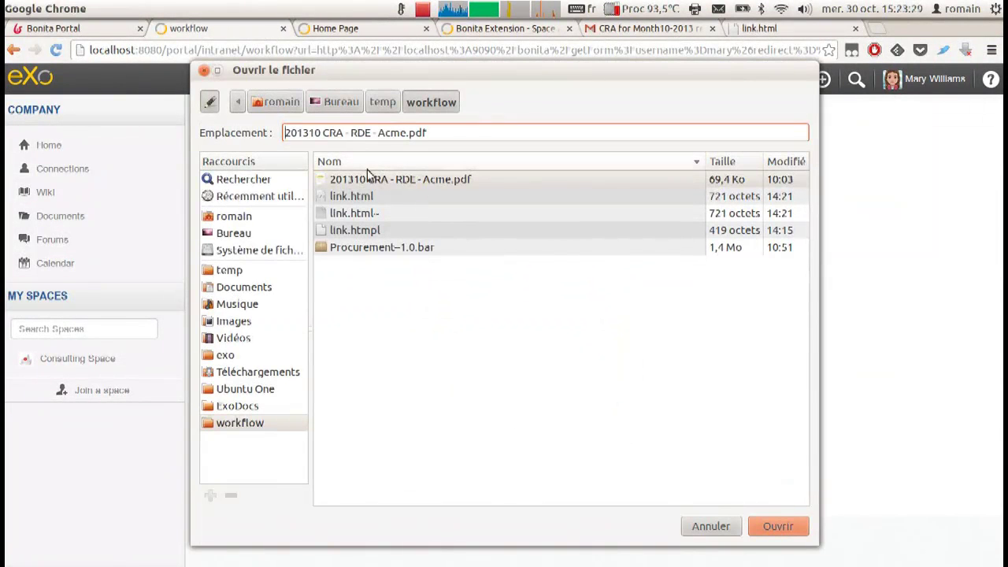
click(797, 527)
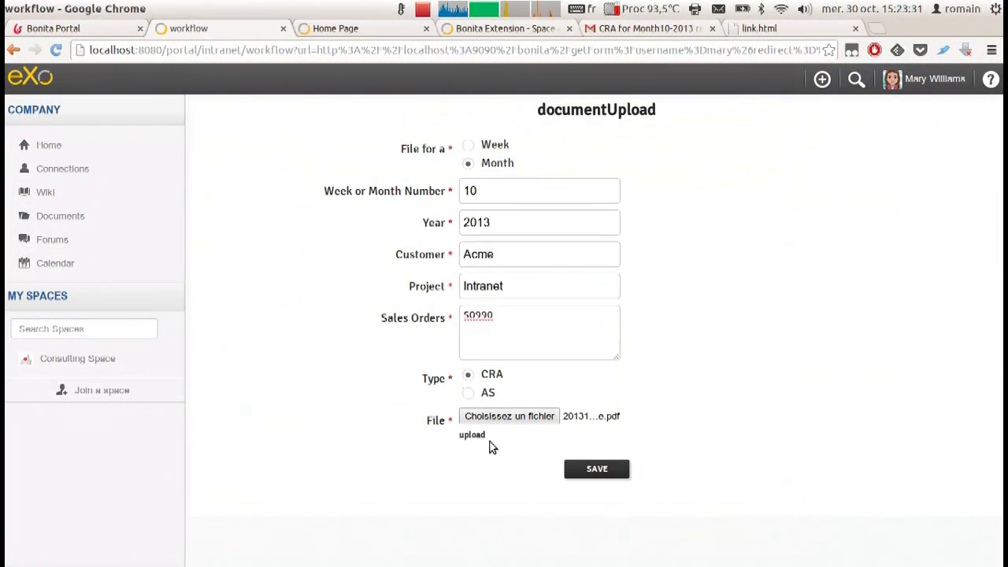
click(477, 436)
Submit the corrected report, then validate it as manager with the message 'Ok.'.
click(604, 470)
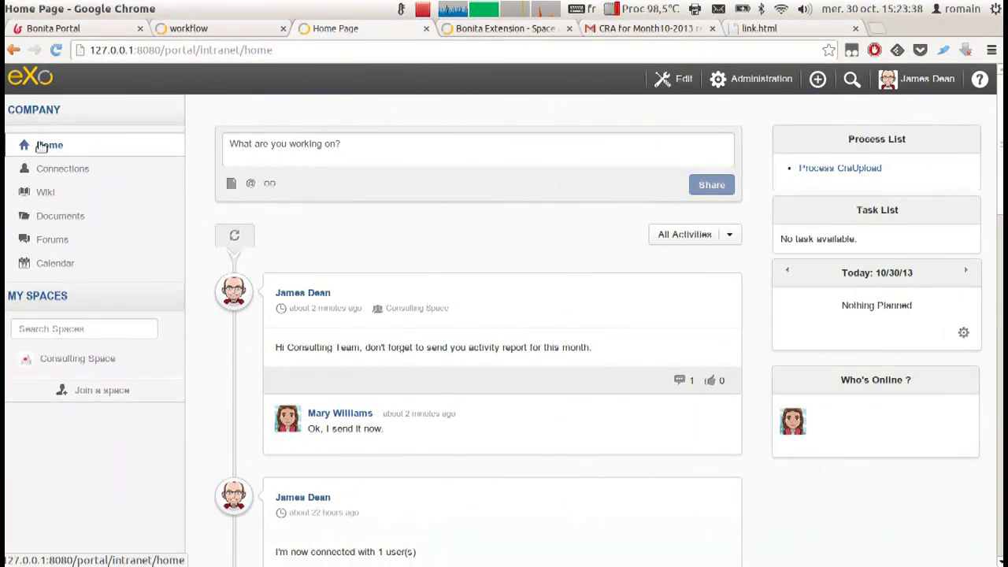
click(41, 148)
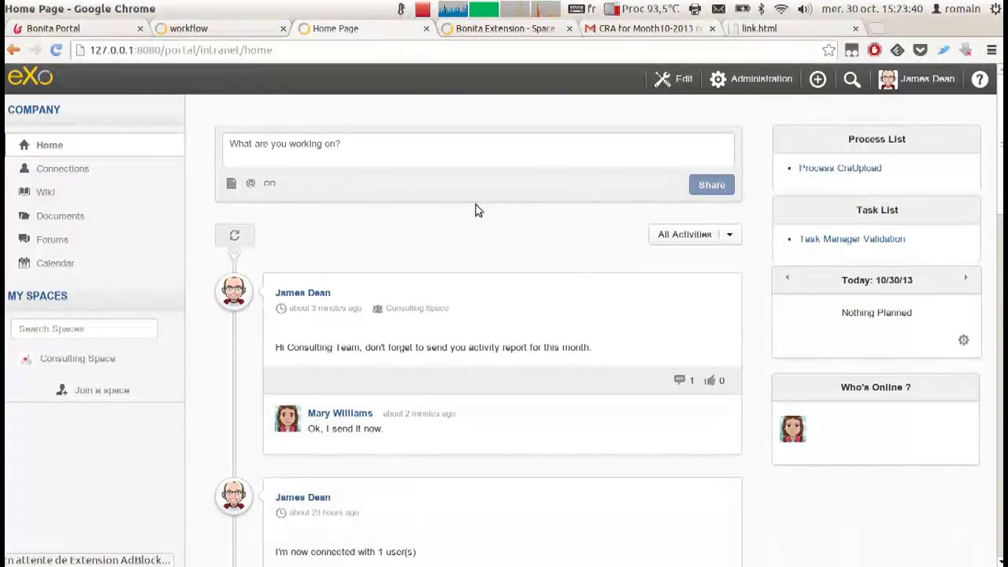
click(813, 241)
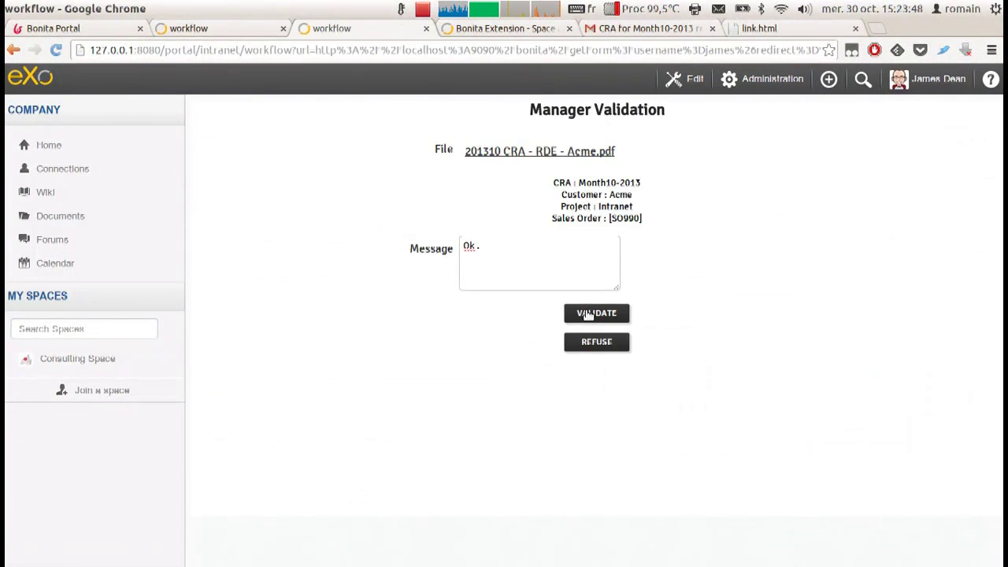
click(597, 314)
Preview the filed CRA PDF in the Consulting Space documents under Acme > SO990.
click(55, 361)
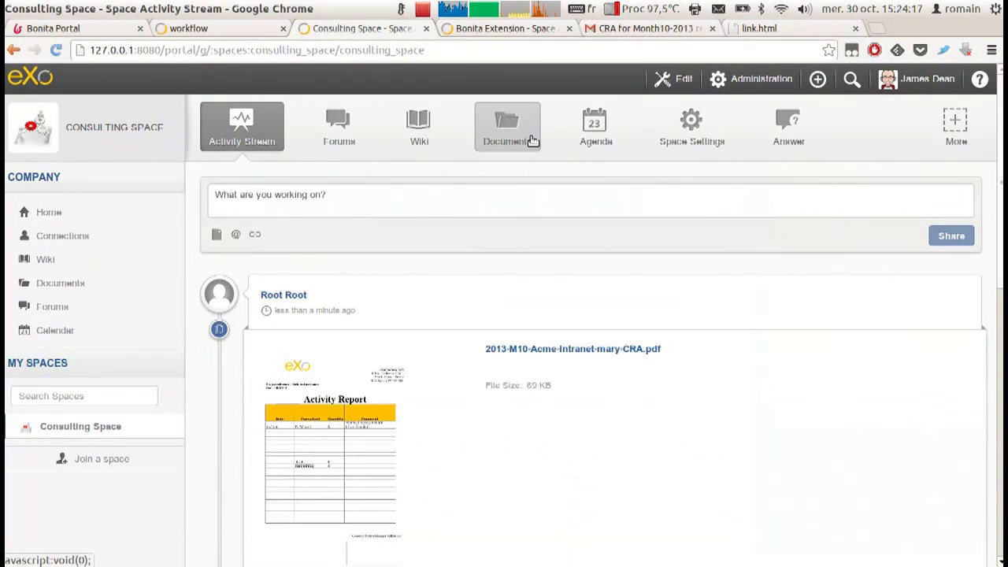
click(534, 140)
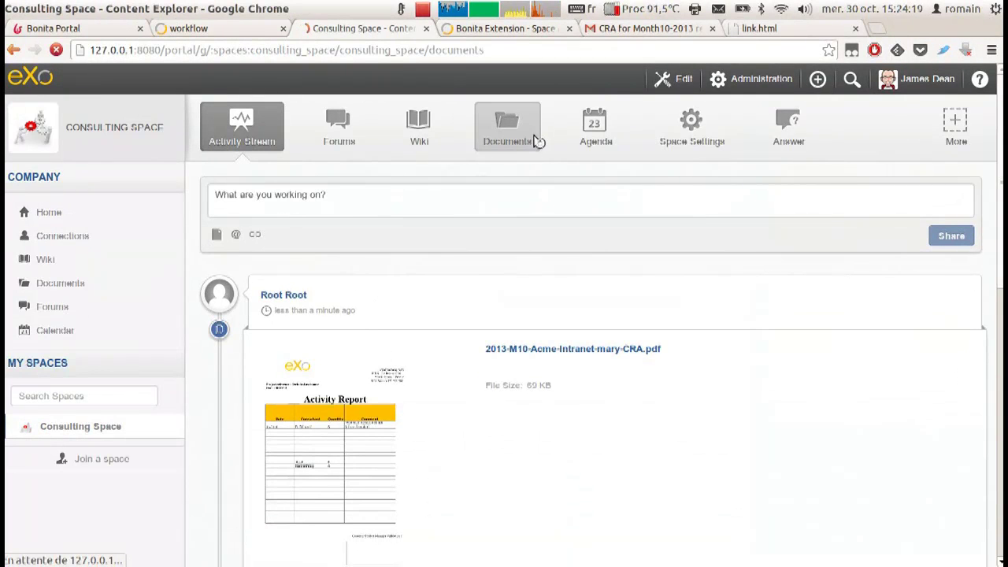
click(263, 316)
click(263, 316)
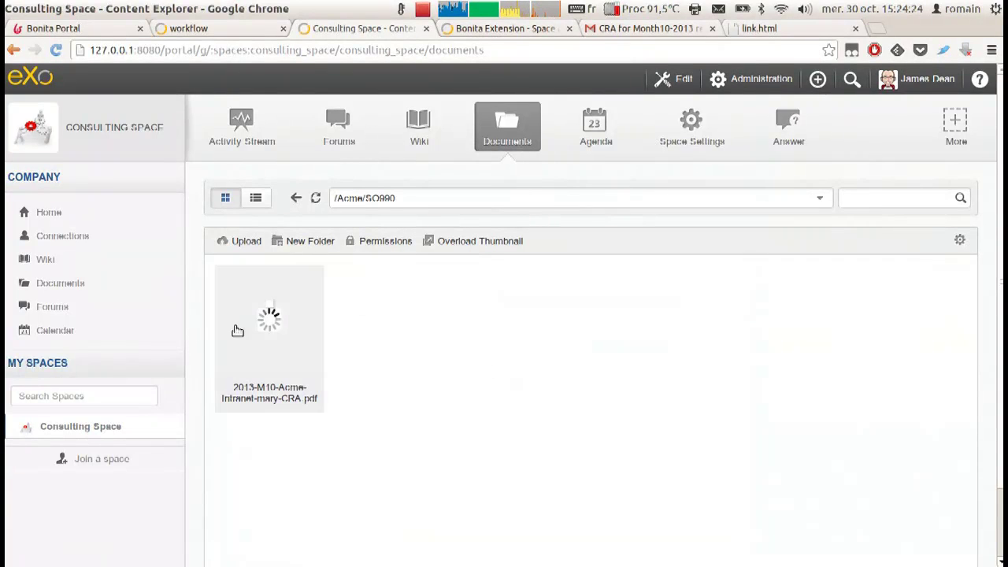
click(262, 309)
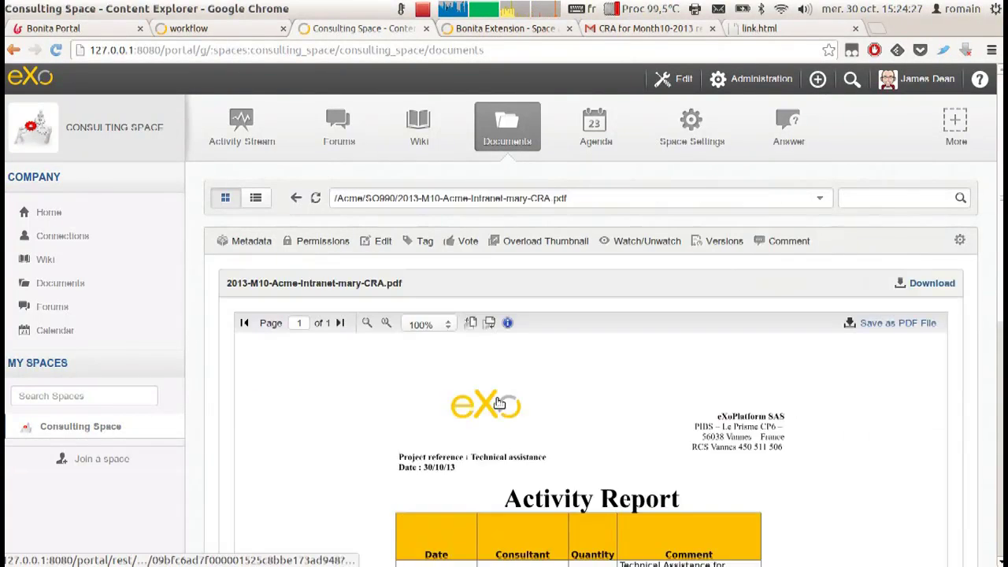
scroll(511, 433, down, 4)
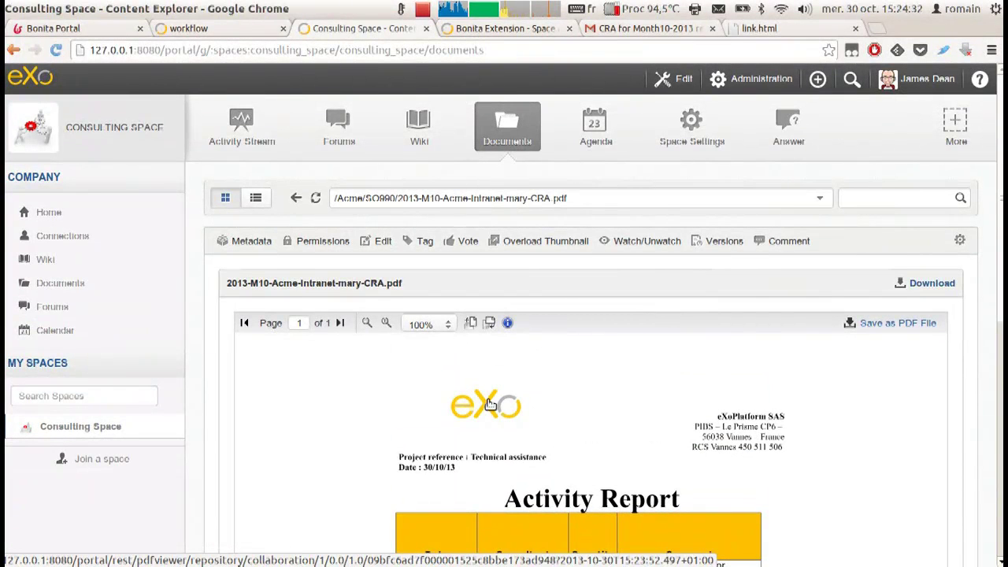
Return to the home page and switch back to the submission confirmation page.
click(48, 212)
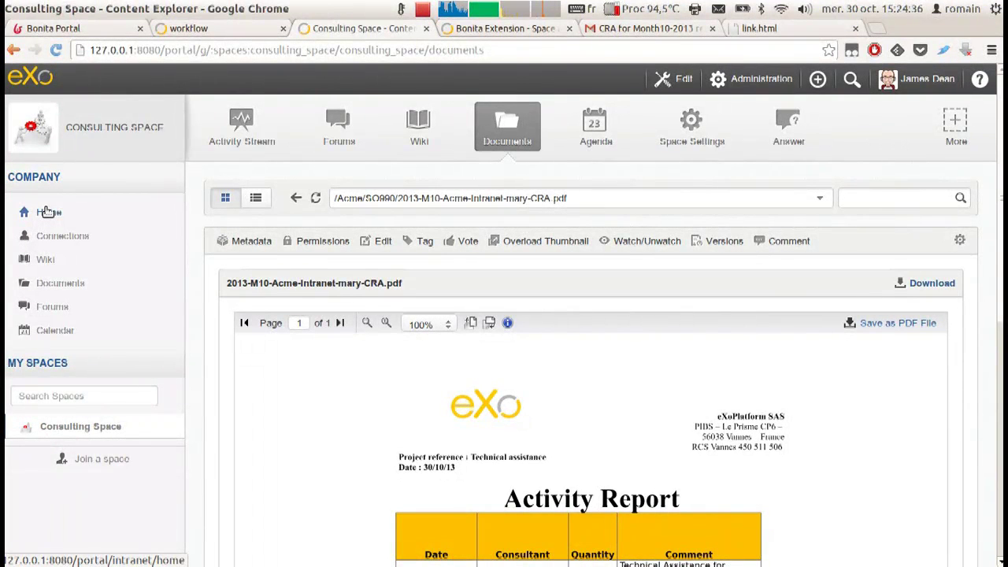
click(49, 212)
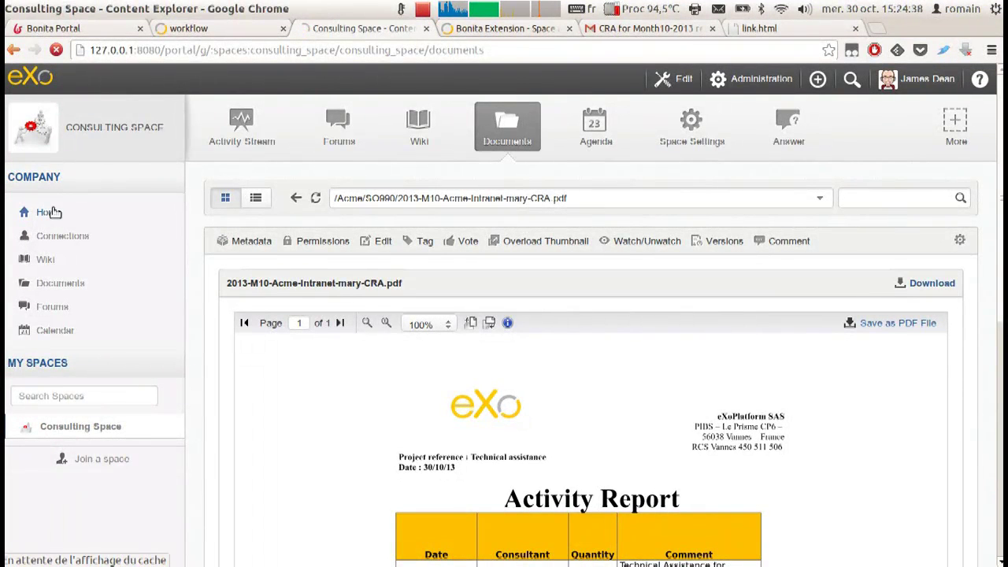
click(250, 26)
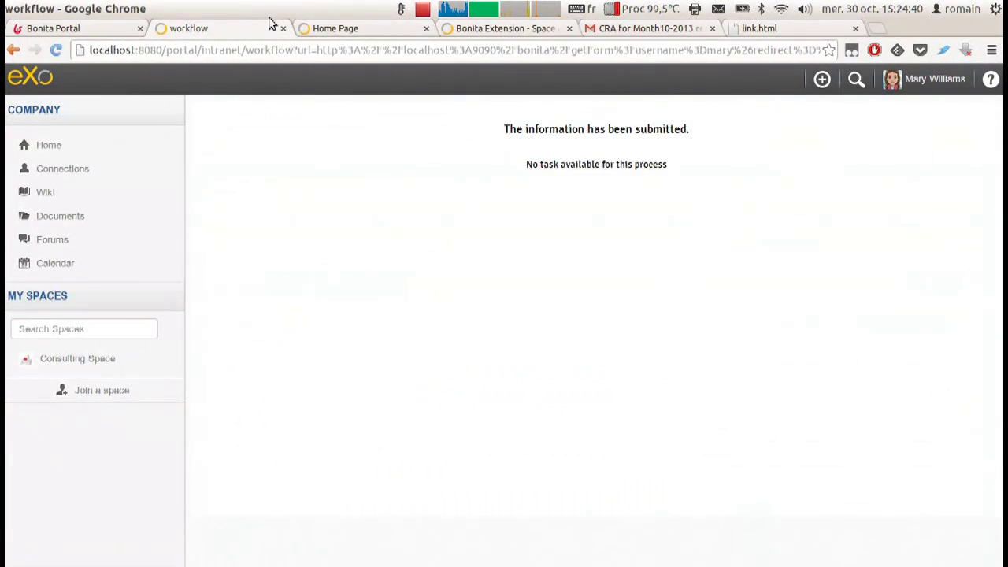
Switch tabs and start signing in to Bonita Portal with the user name.
click(315, 24)
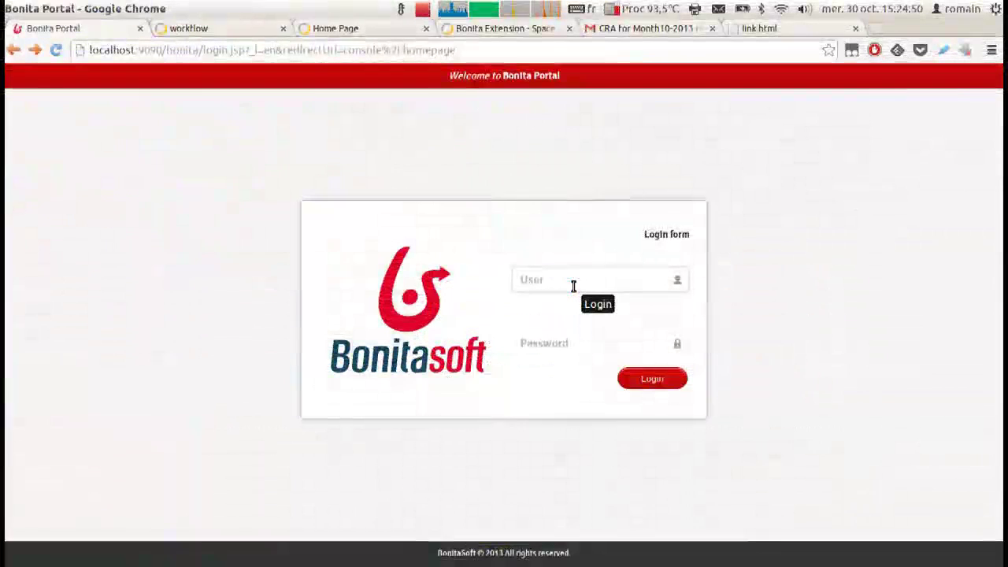
click(573, 286)
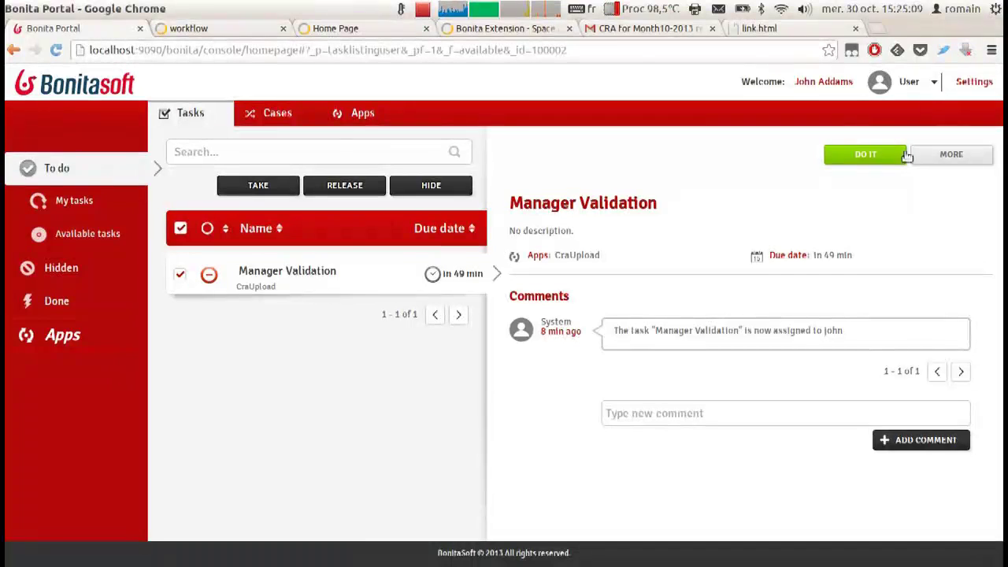
As Administrator, install the Procurement app from Procurement--1.0.bar.
click(910, 81)
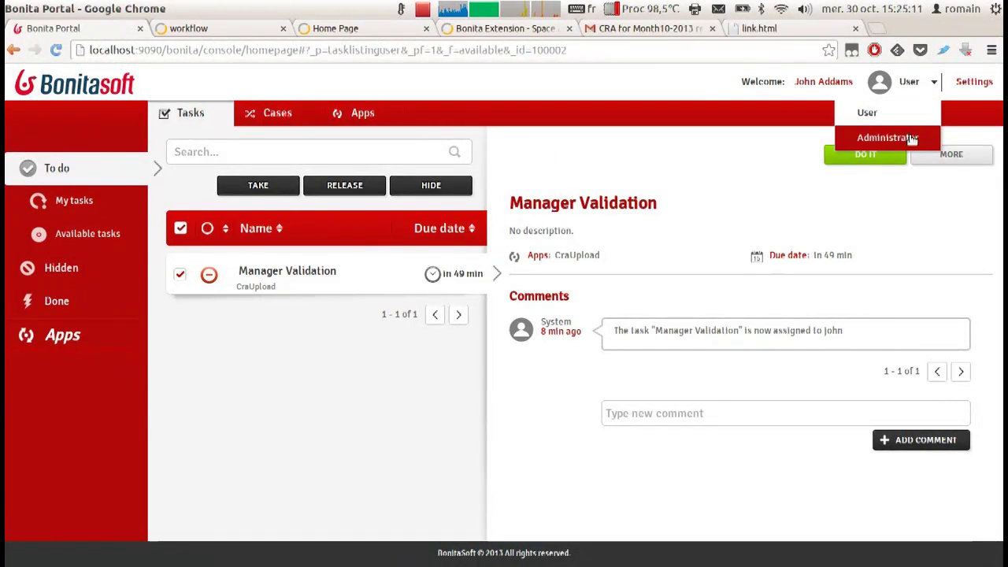
click(883, 137)
click(246, 122)
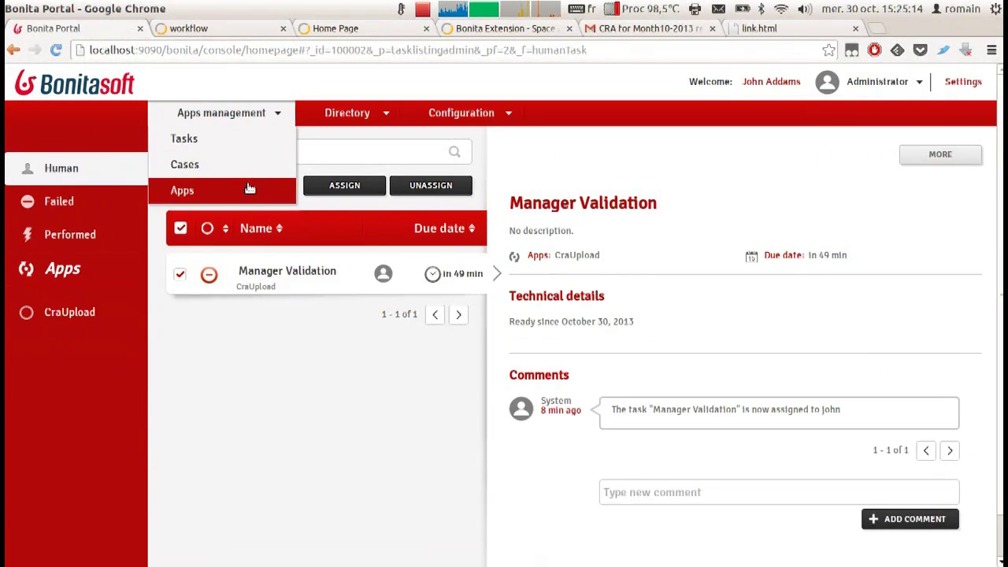
click(252, 190)
click(79, 130)
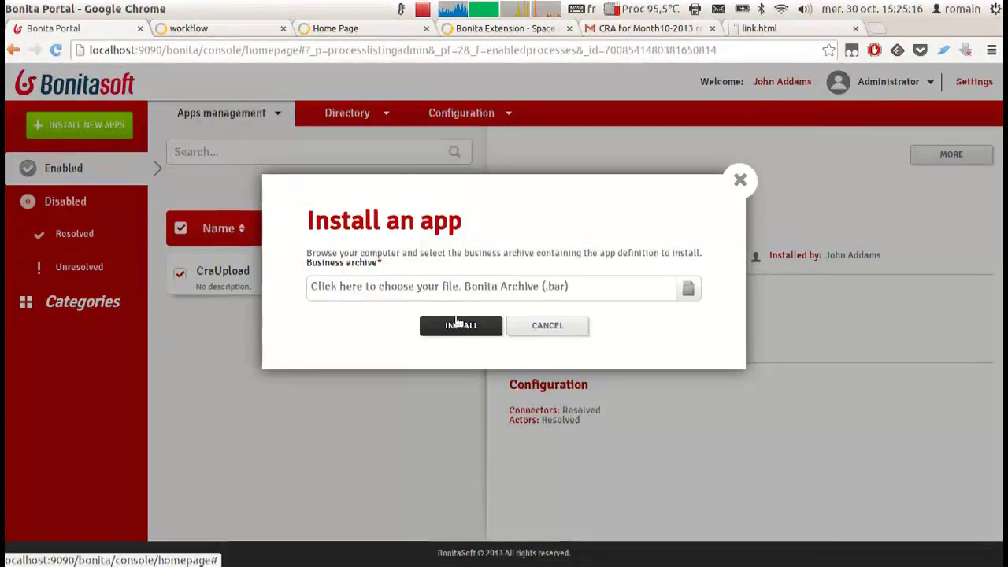
click(470, 293)
double_click(400, 247)
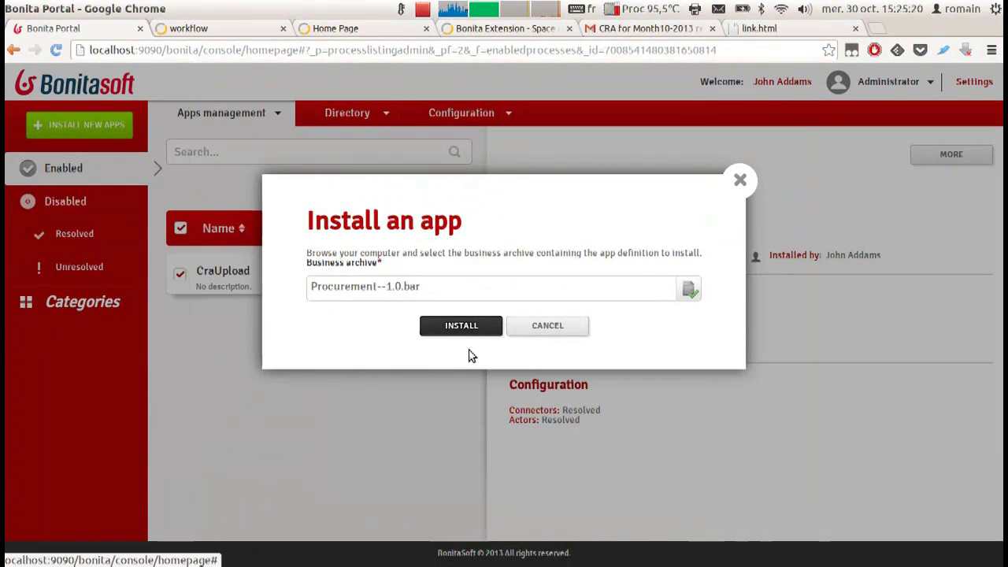
click(463, 326)
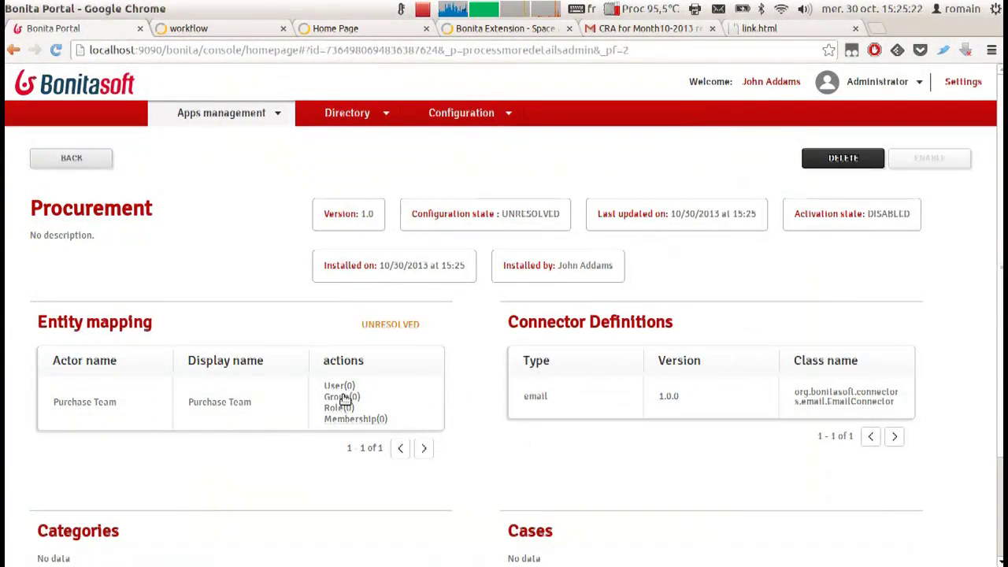
Map the Consulting group to the Purchase Team actor.
click(342, 397)
click(496, 314)
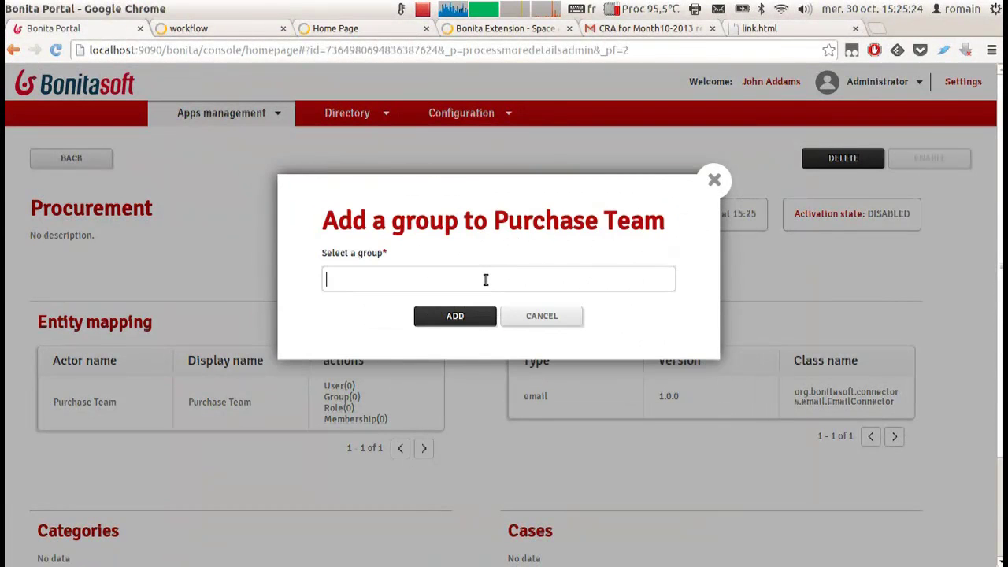
text(Con)
click(484, 299)
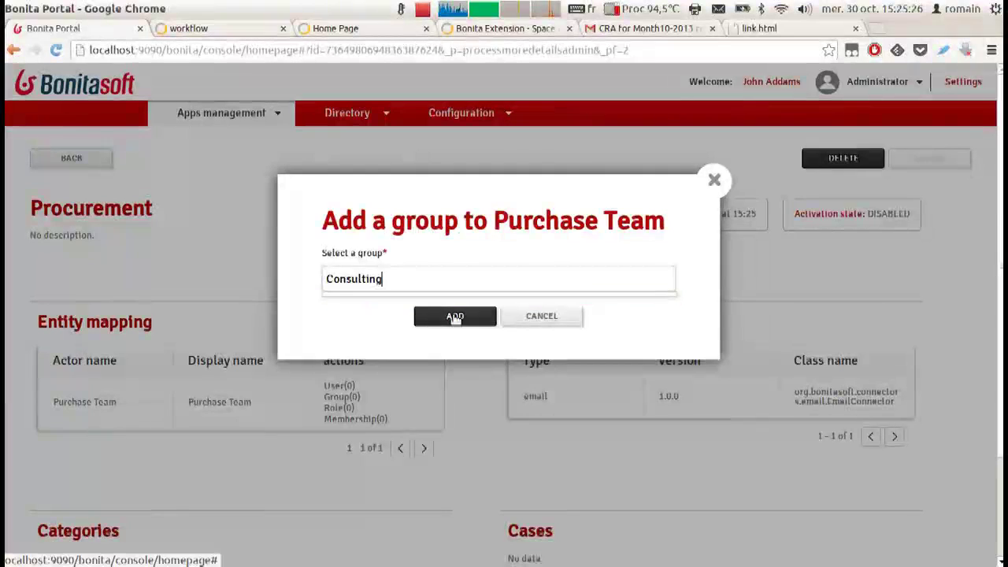
click(455, 316)
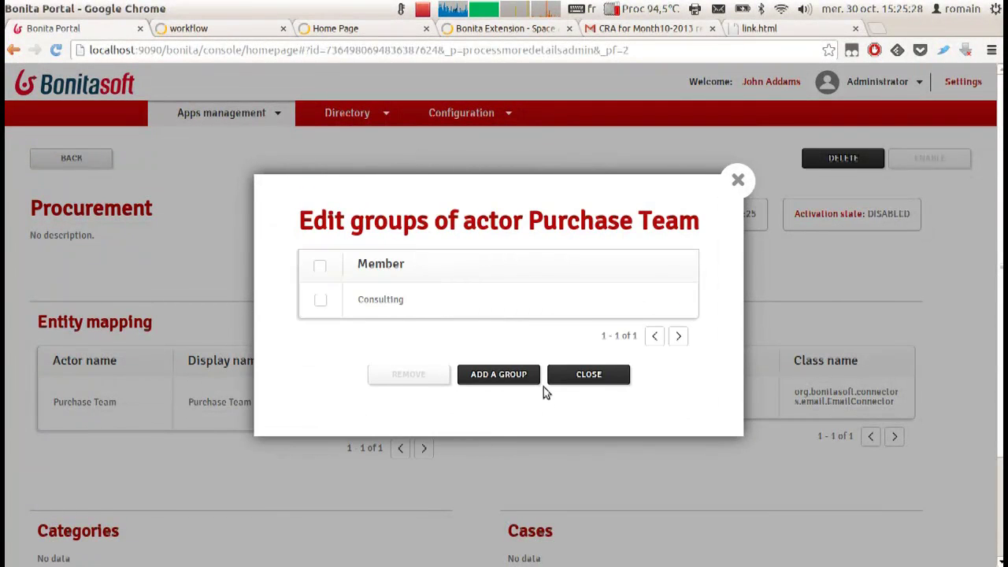
click(575, 374)
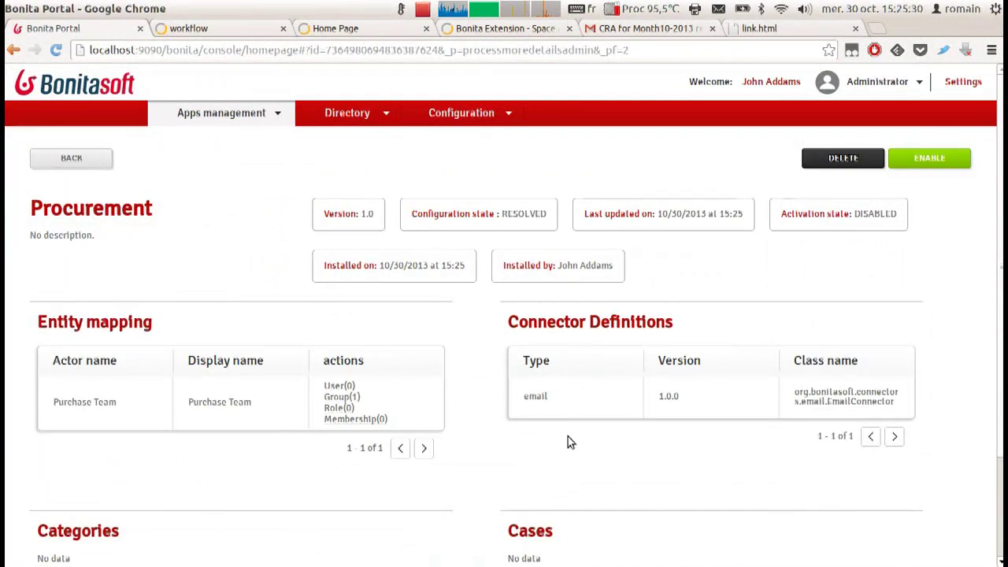
Enable the Procurement app and log out of Bonita Portal.
click(954, 161)
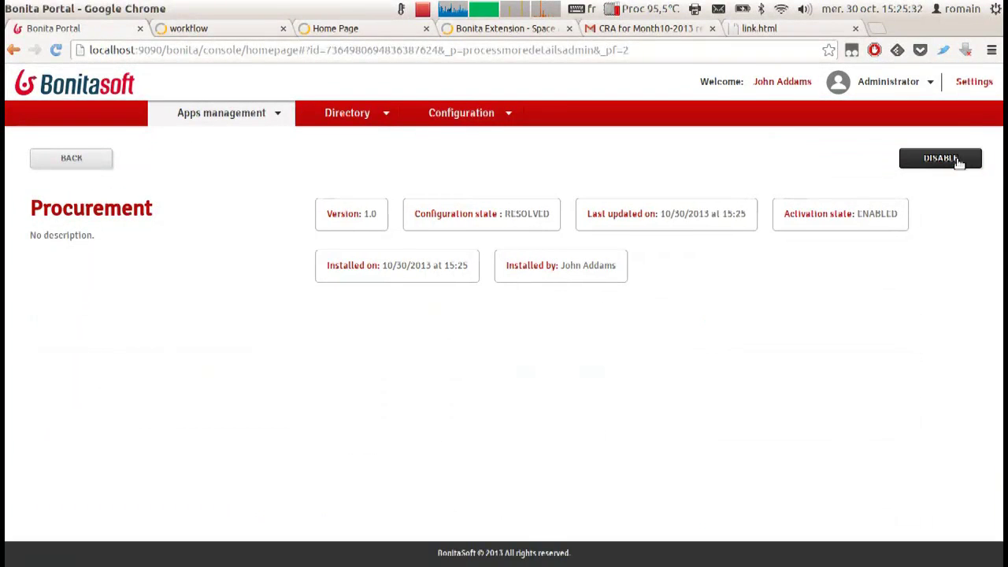
click(963, 82)
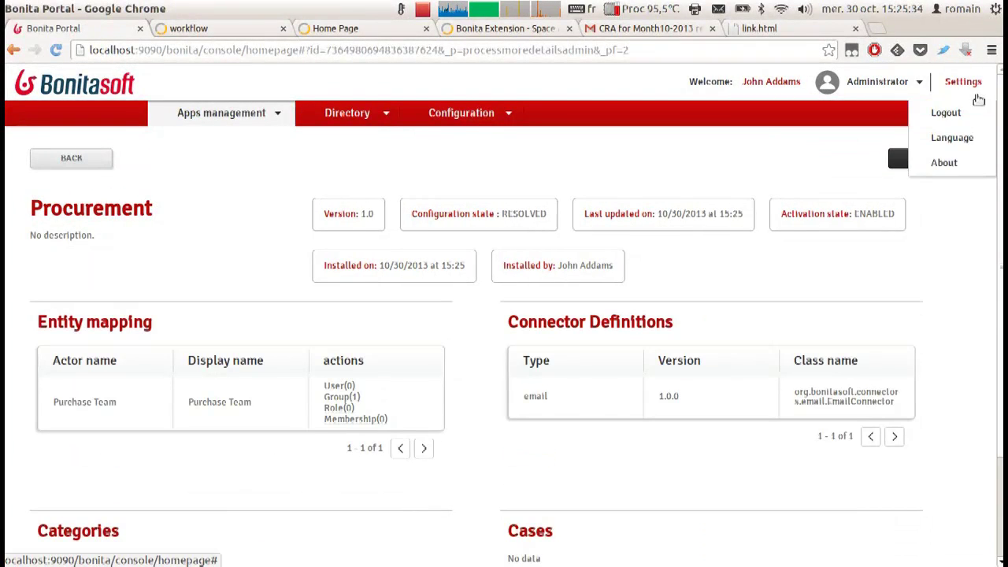
click(945, 110)
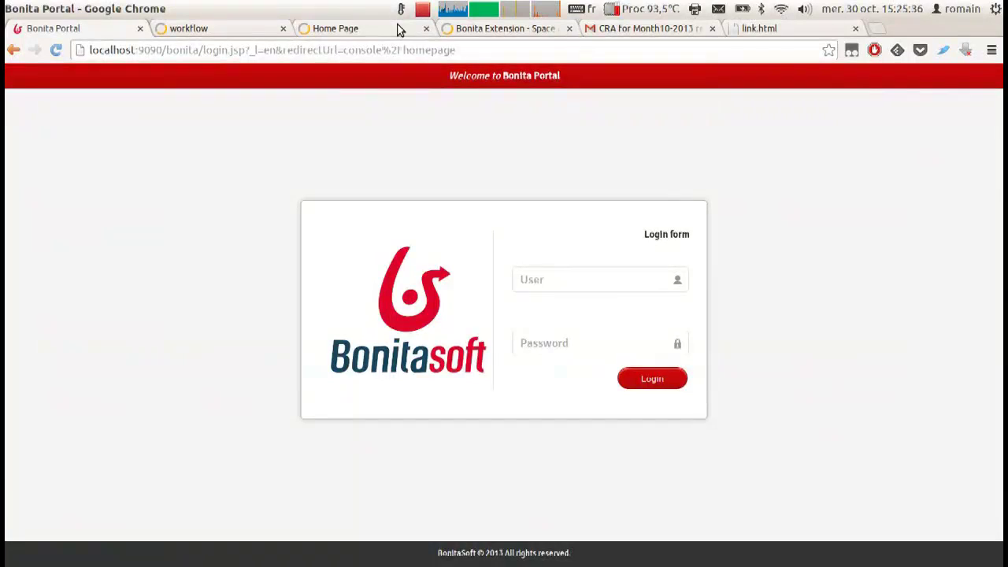
Reload the eXo home page and launch the Procurement process from the Process List.
click(402, 30)
key(F5)
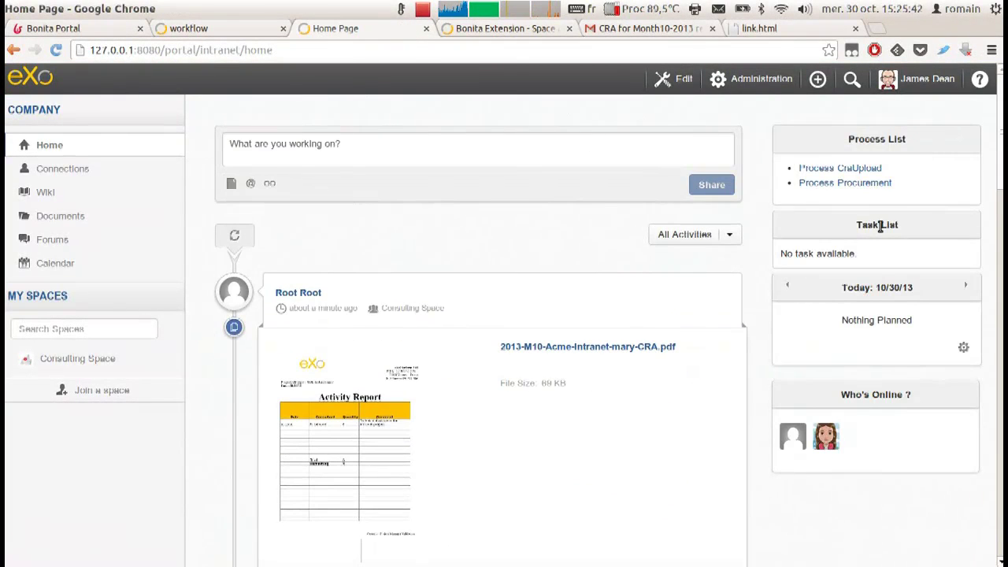
click(845, 183)
From the manager's home page, launch Procurement and open the Create Purchase Order form.
click(227, 30)
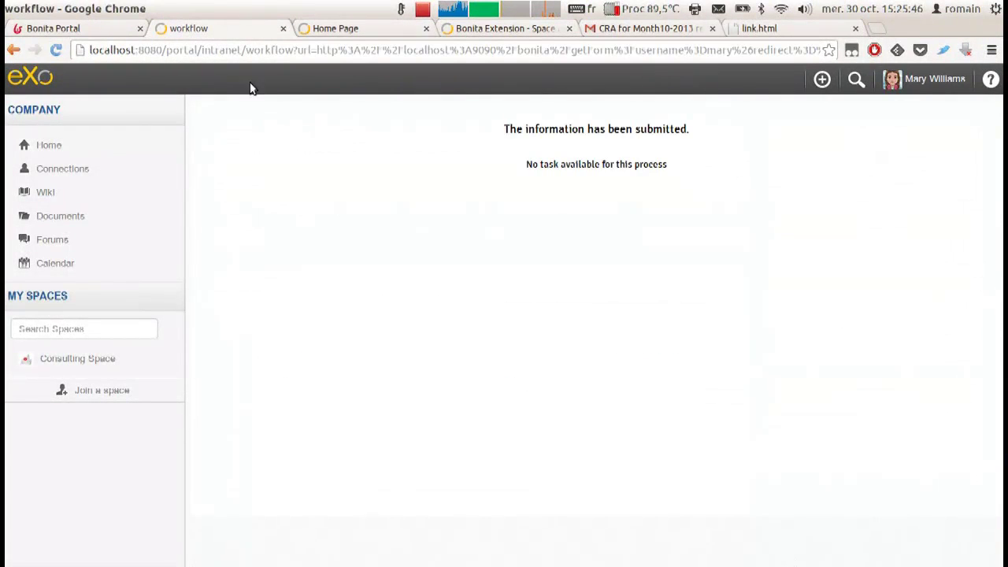
click(44, 143)
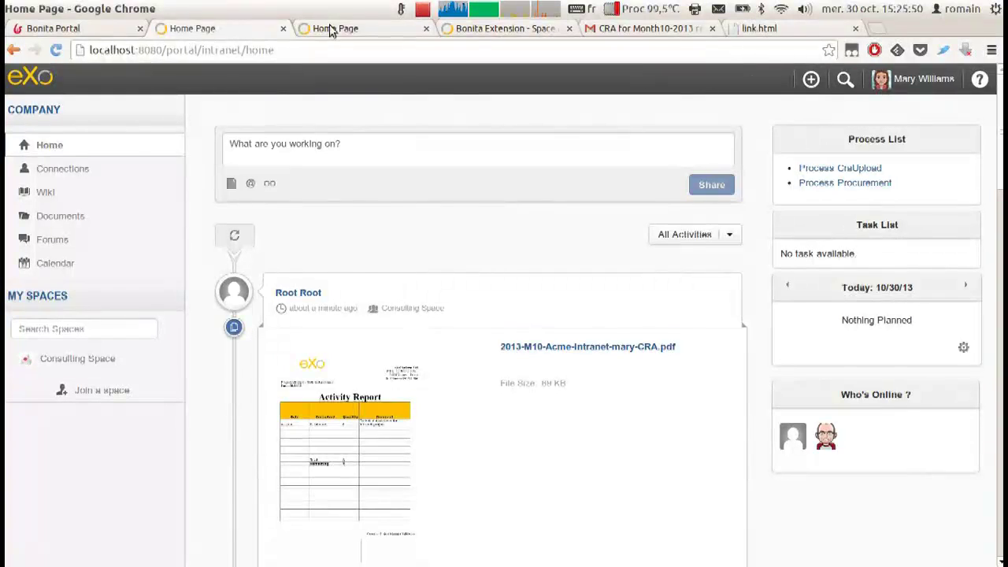
click(333, 29)
click(816, 184)
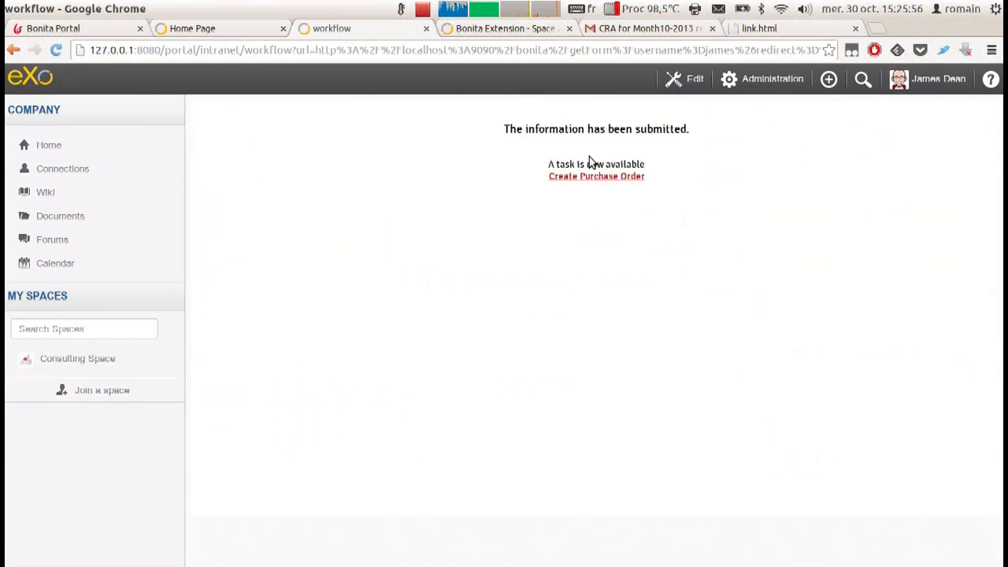
click(591, 176)
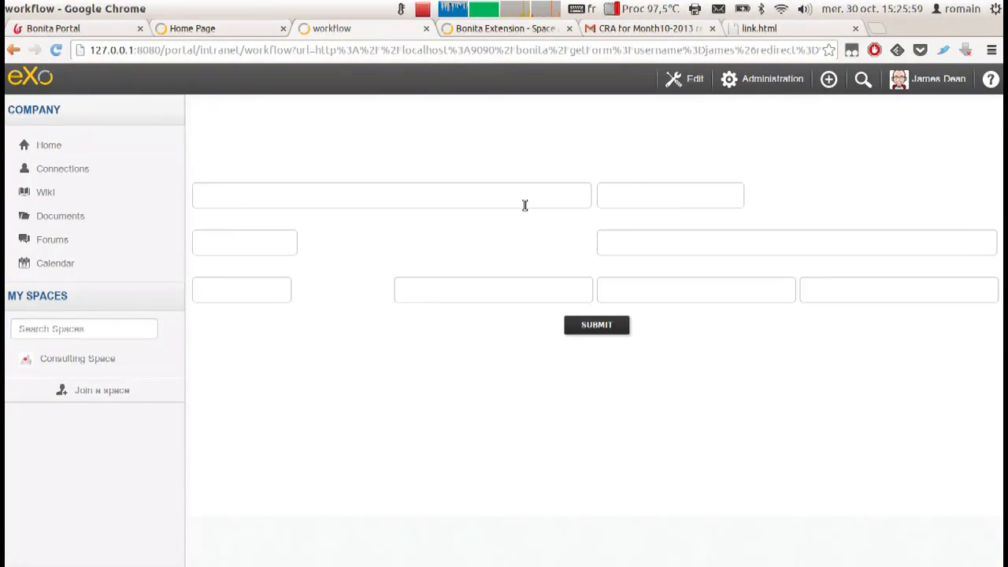